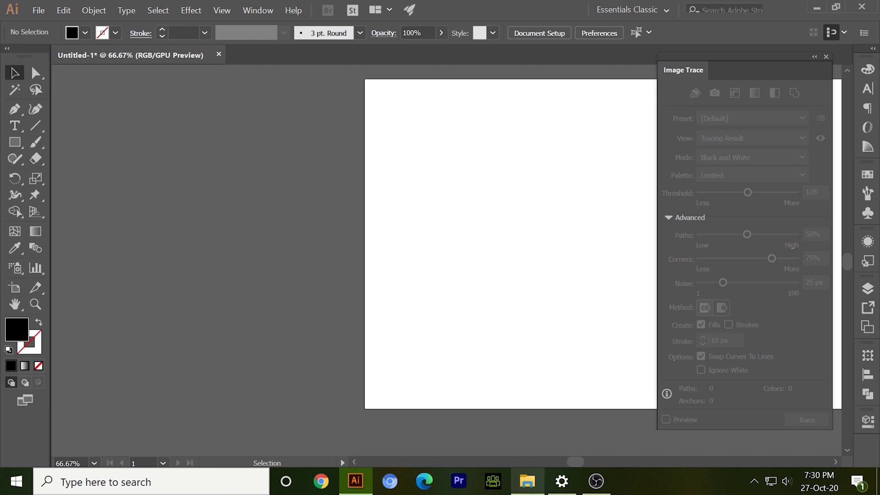
Step: Drag girl-5368401_1920.jpg from the img folder into the untitled Illustrator document
click(523, 480)
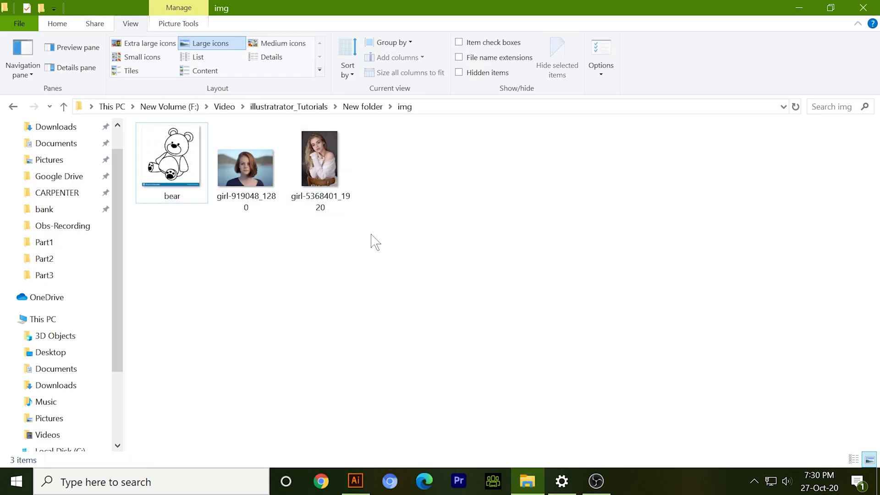
mouse_move(306, 173)
mouse_down()
mouse_move(323, 175)
mouse_move(360, 488)
mouse_move(263, 259)
mouse_up()
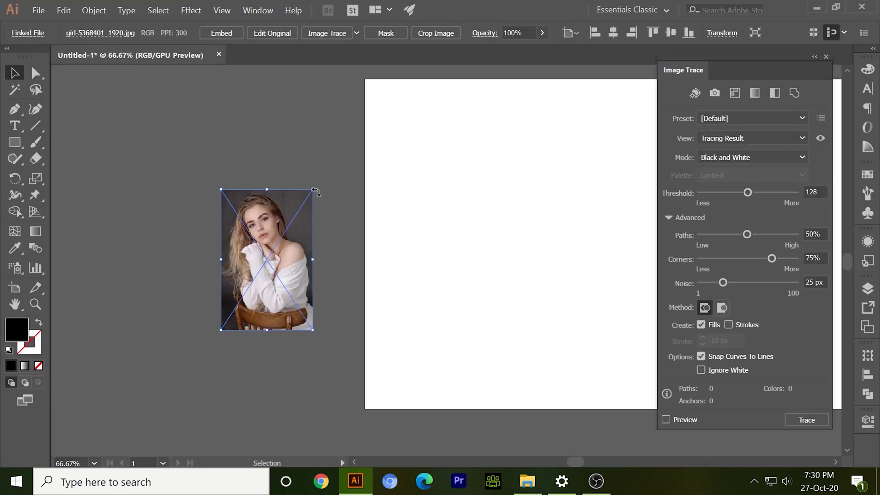
Step: Scale the placed girl photo up to the left of the artboard and embed it
drag(314, 189, 383, 94)
drag(319, 280, 240, 270)
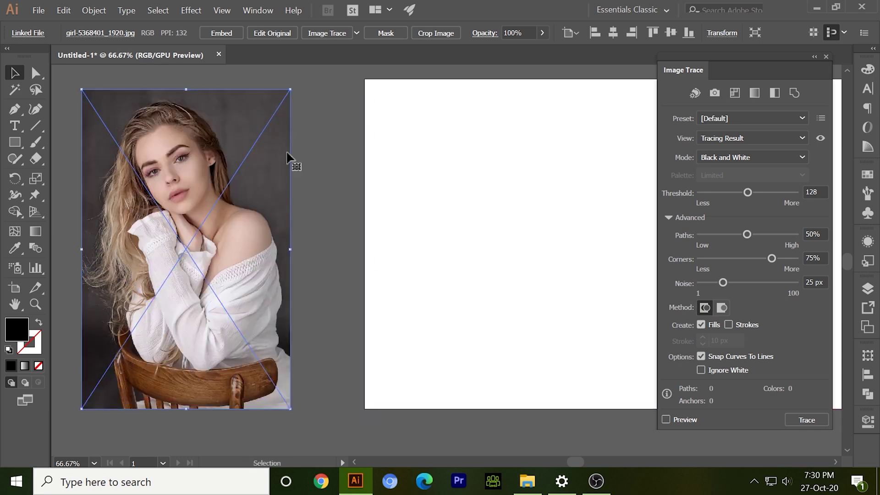
click(219, 28)
click(323, 185)
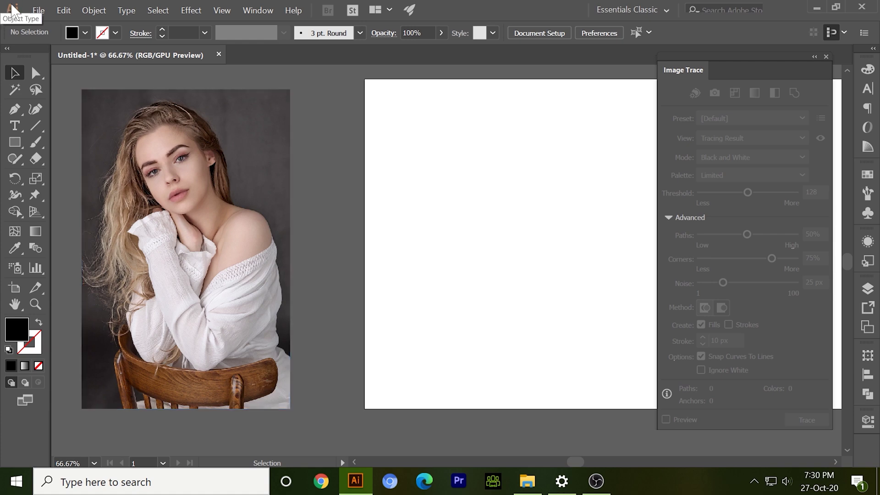
Step: Draw a Pen outline with no fill around the woman's chair, arm and sleeve
key(p)
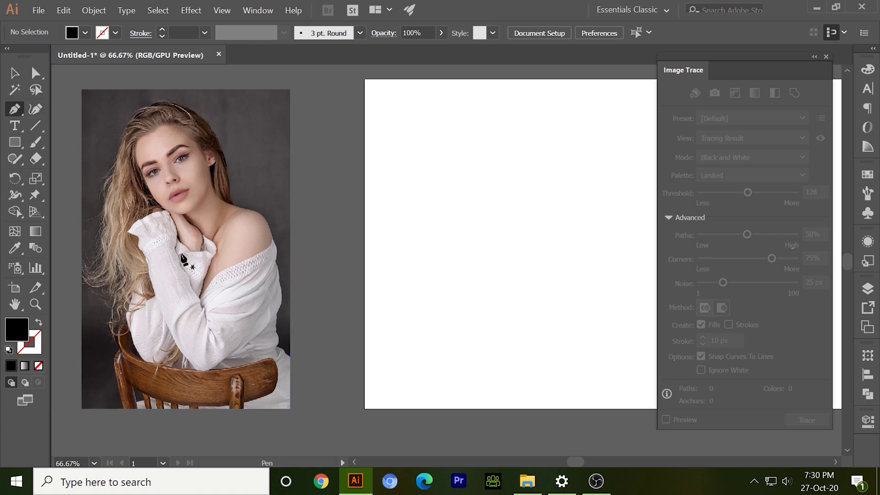
scroll(155, 307, up, 2)
drag(275, 344, 367, 149)
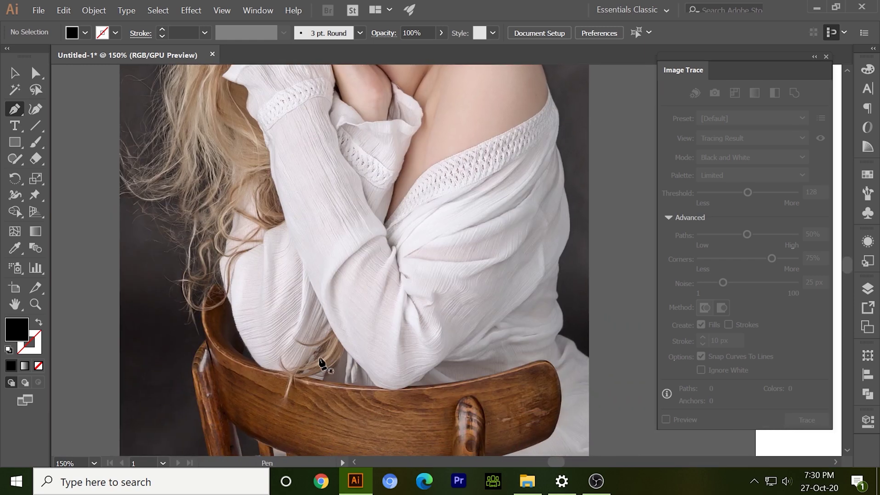
click(329, 328)
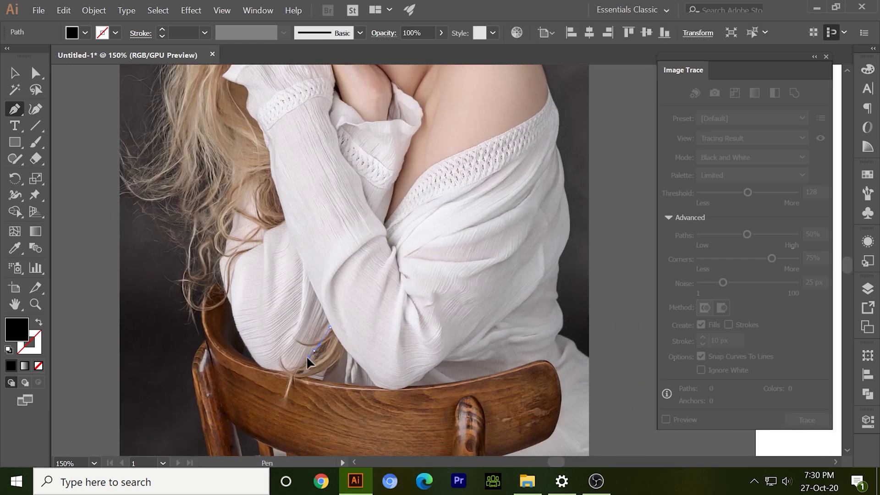
mouse_move(293, 366)
mouse_down()
mouse_move(167, 351)
mouse_move(39, 360)
mouse_up()
click(38, 365)
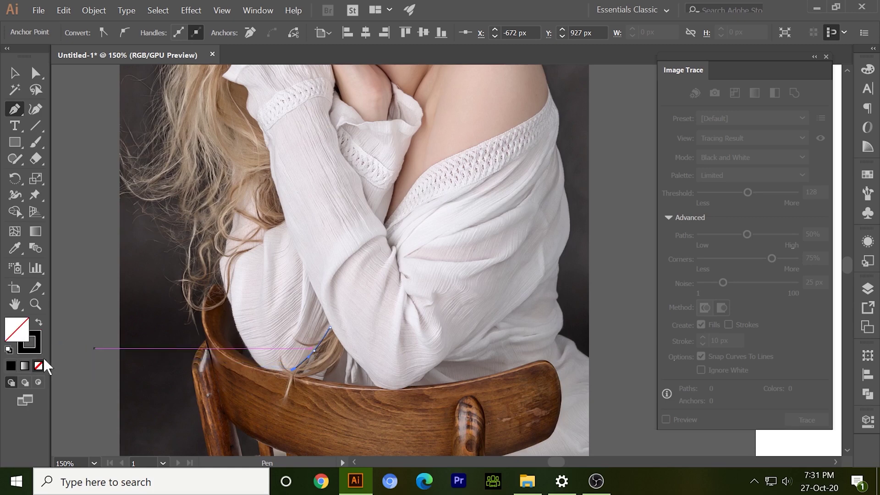
scroll(190, 293, up, 1)
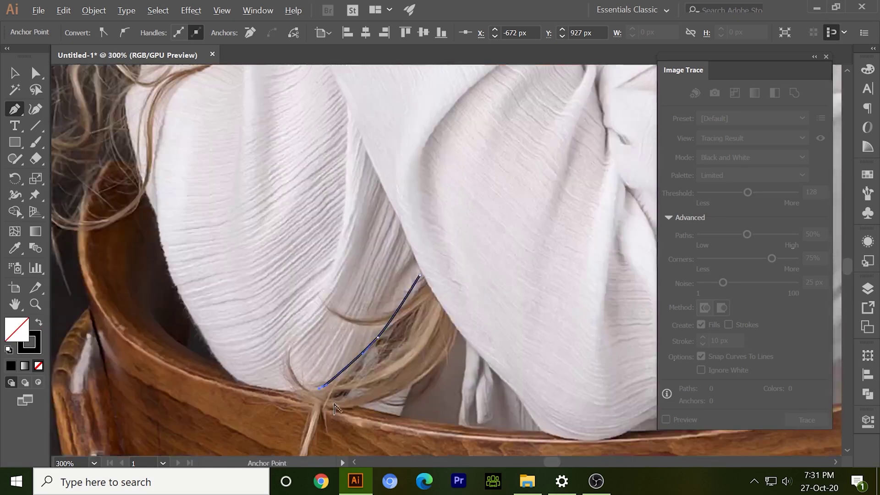
scroll(296, 397, up, 2)
drag(302, 397, 231, 377)
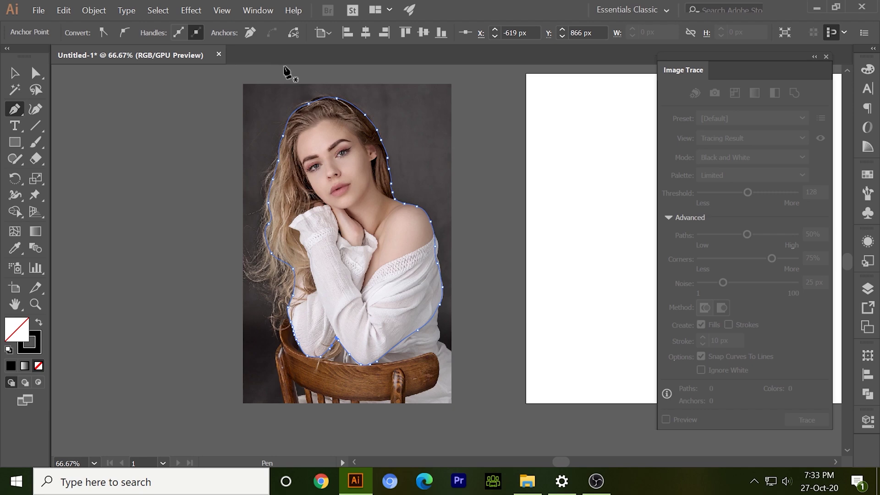
Step: Reshape the top-of-head anchor with Direct Selection to smooth the hair curve
click(36, 73)
scroll(340, 95, up, 2)
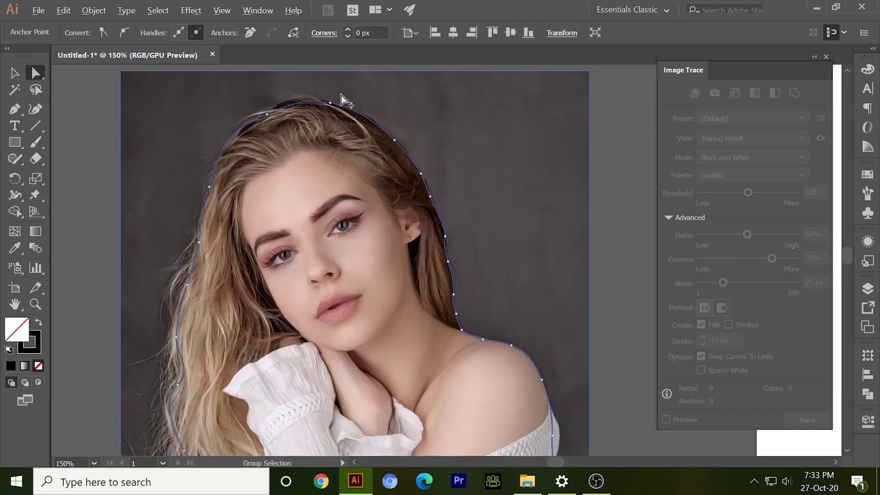
click(330, 102)
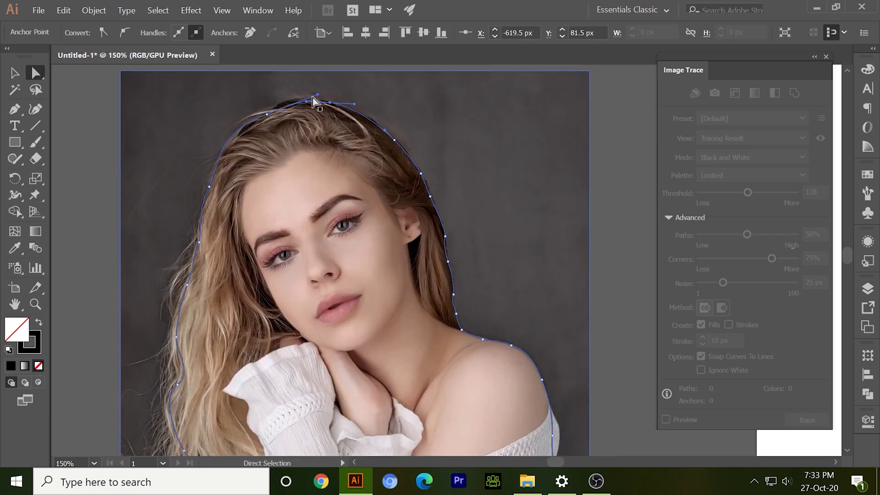
click(312, 97)
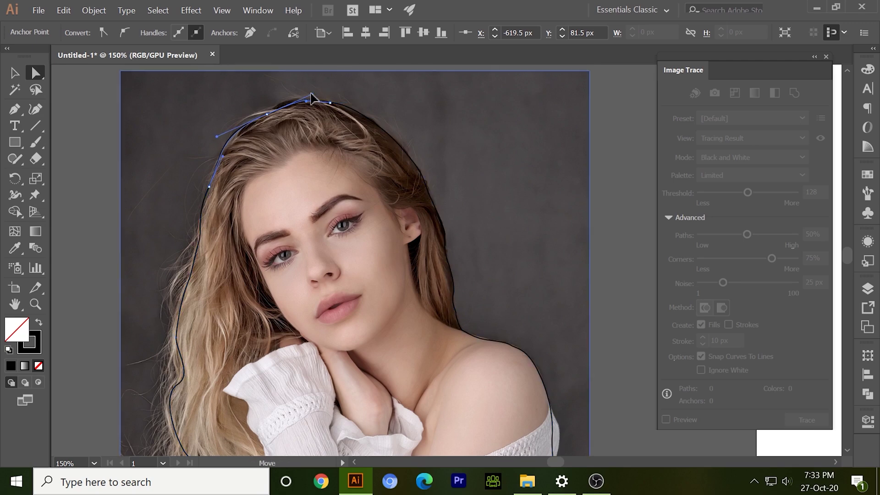
click(332, 128)
scroll(348, 137, down, 3)
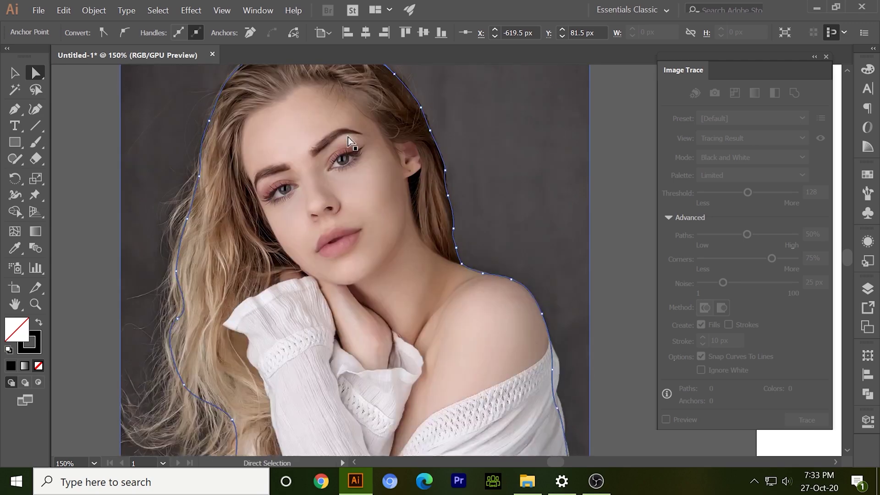
scroll(595, 198, down, 3)
scroll(594, 198, up, 5)
scroll(594, 198, down, 1)
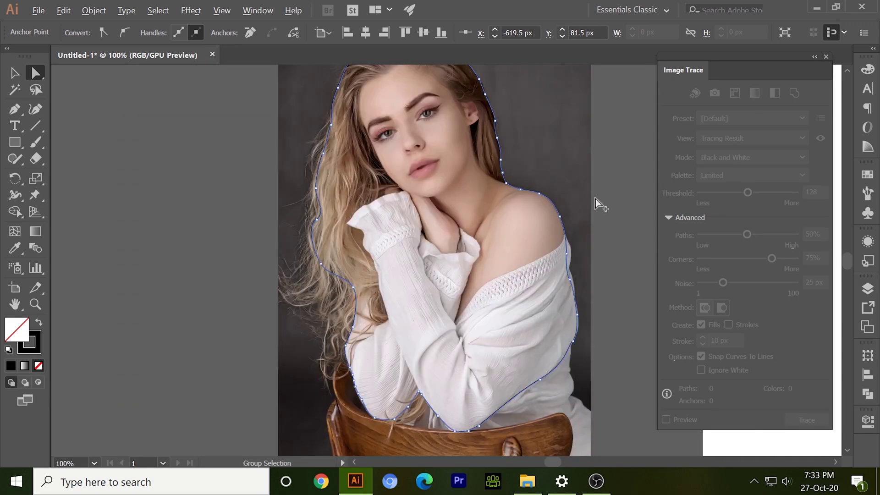
scroll(595, 199, down, 1)
Step: Give the outline path an orange fill and no stroke
click(14, 72)
click(85, 33)
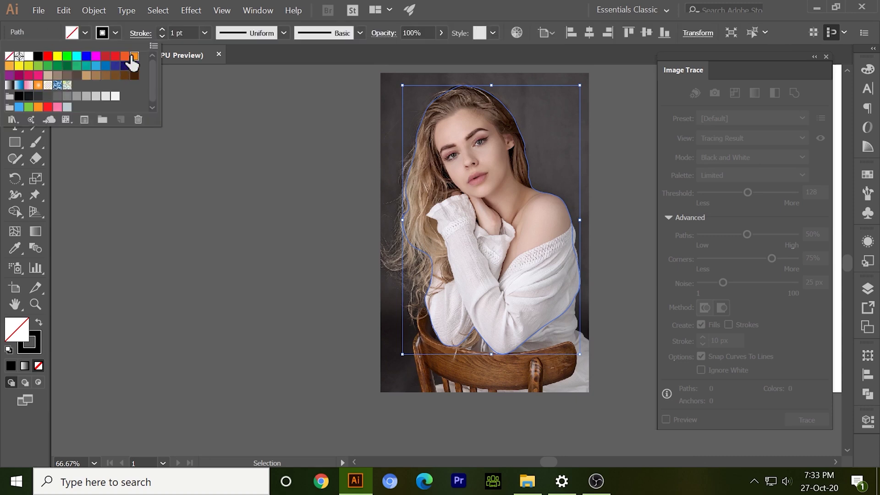
click(133, 57)
click(115, 32)
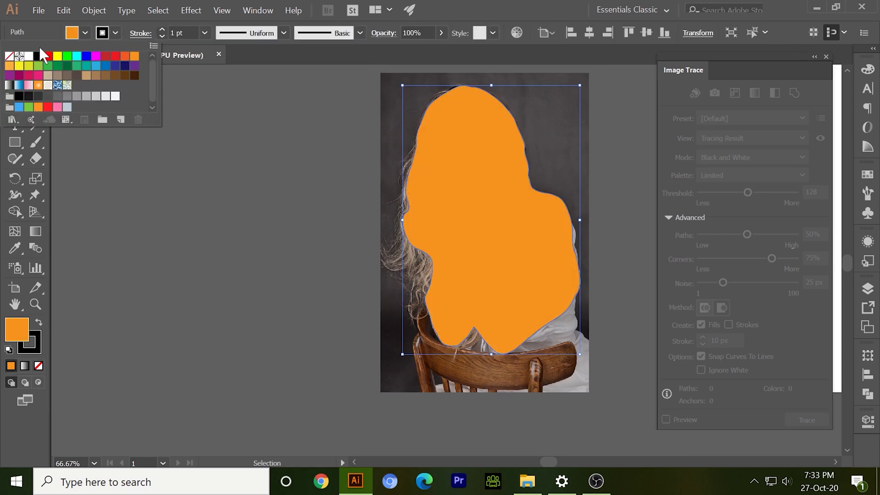
click(9, 57)
click(232, 261)
Step: Make a clipping mask from the orange outline and photo, then select the clip group
drag(604, 242, 405, 213)
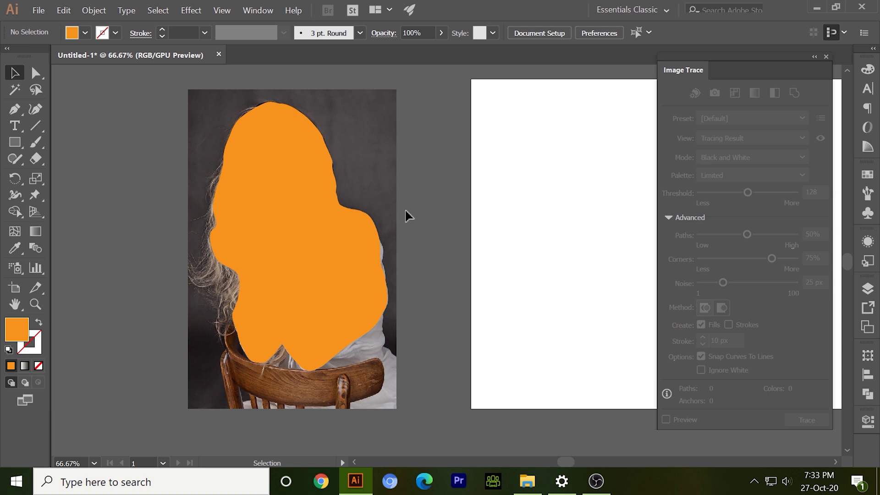
key(ctrl+a)
right_click(290, 263)
click(343, 335)
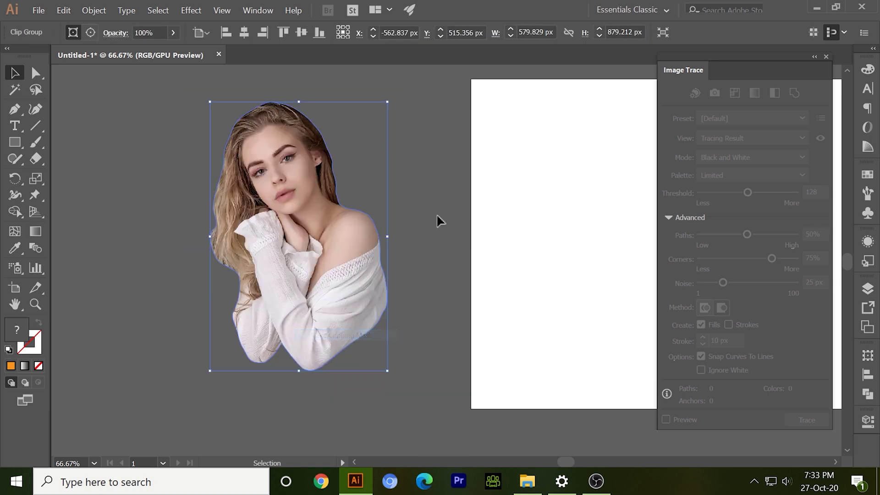
click(453, 207)
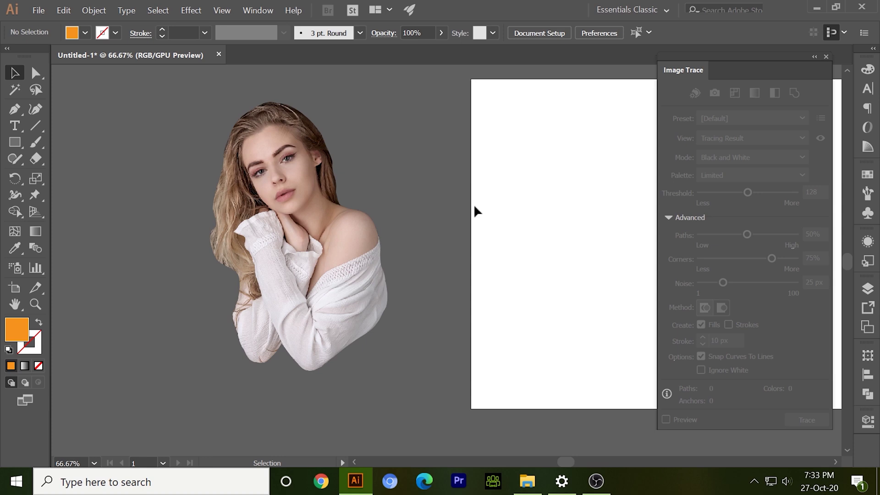
click(300, 249)
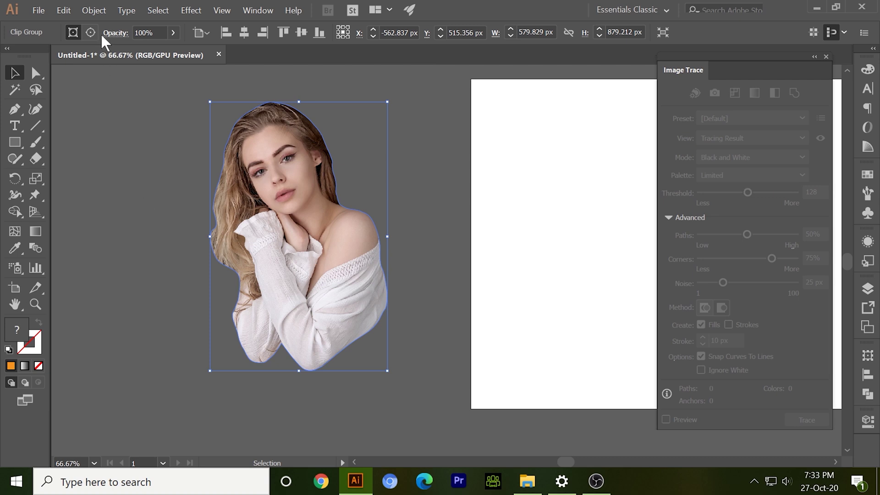
Step: Rasterize the clipped portrait with a transparent background
click(92, 9)
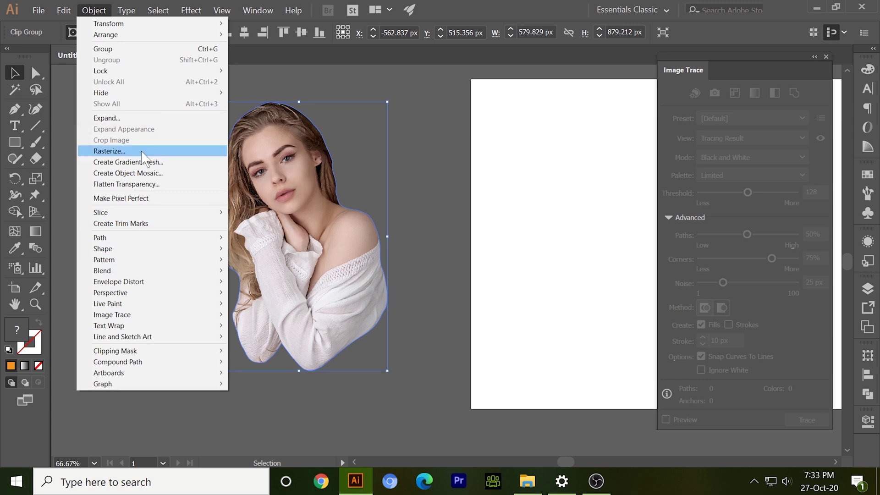
click(110, 151)
click(358, 247)
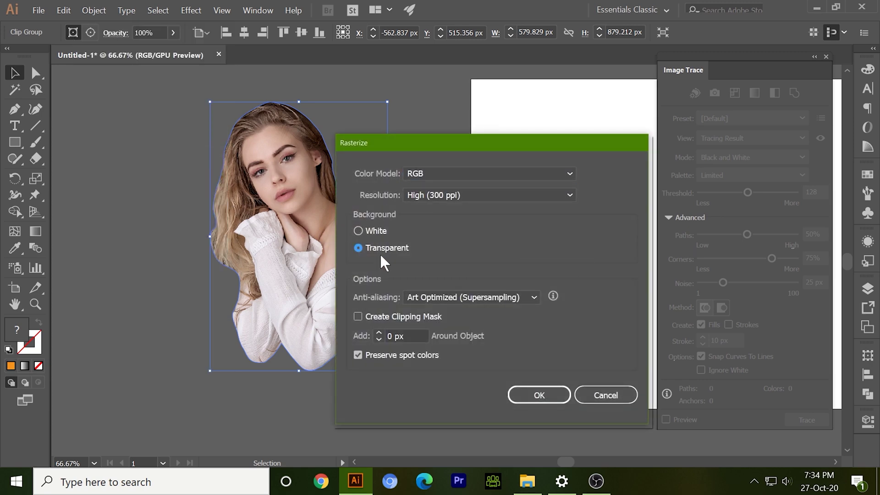
click(548, 395)
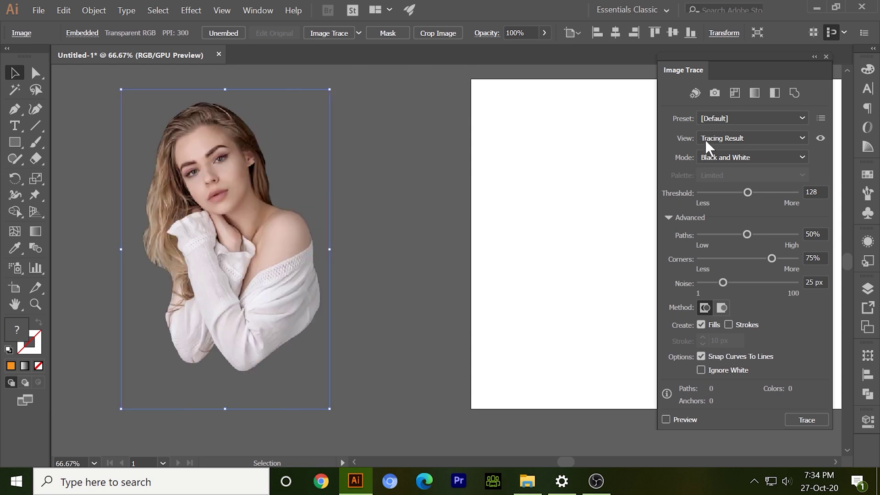
Step: Image Trace the portrait in Color mode, accepting the large-image warning
click(730, 154)
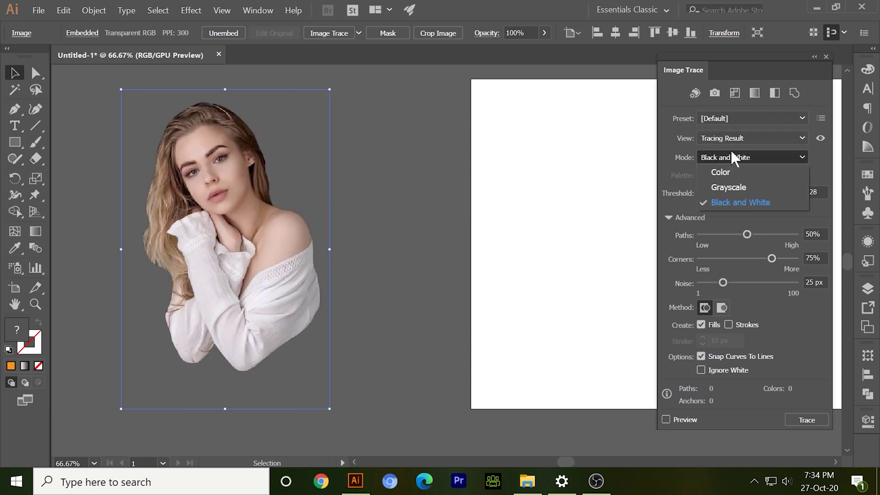
click(734, 170)
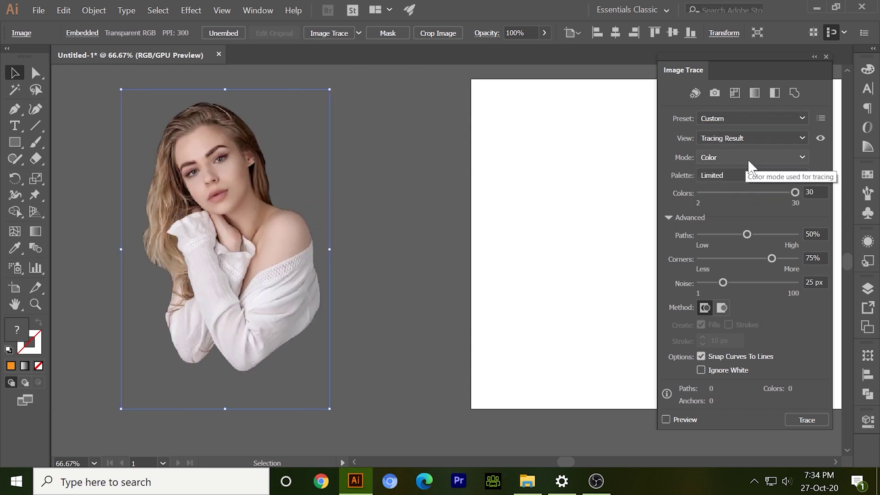
click(681, 419)
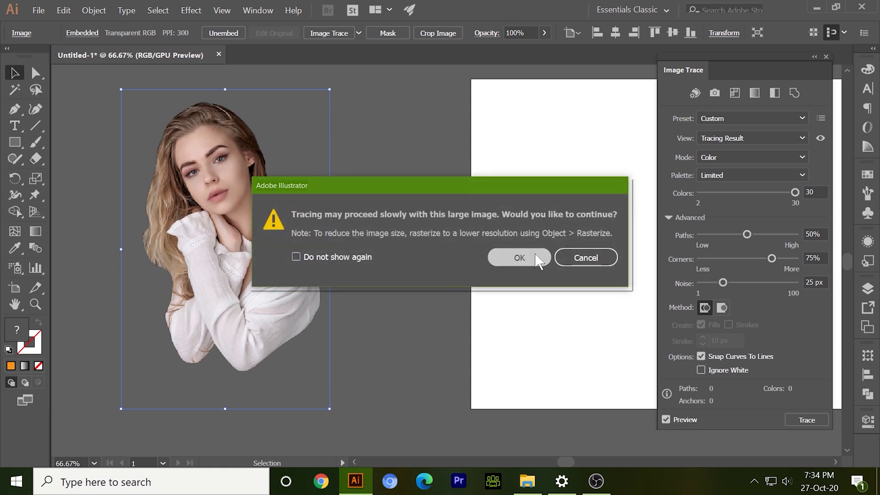
click(519, 257)
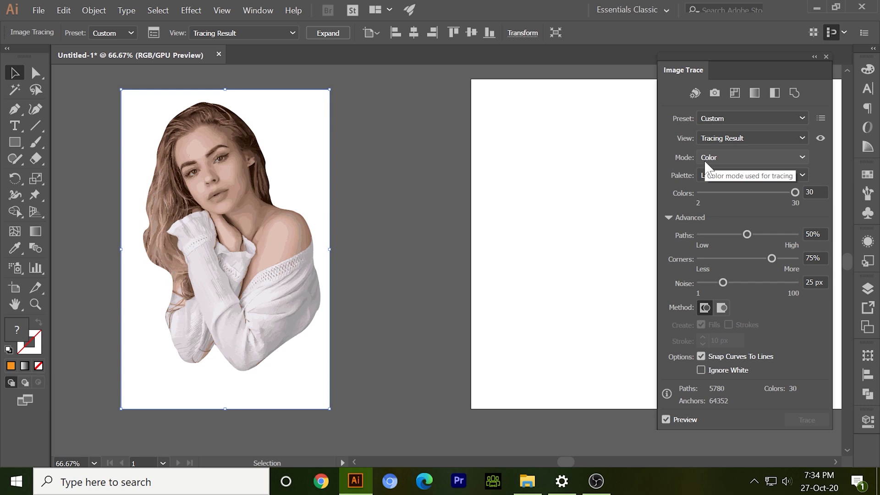
Step: Expand the colour trace into paths and inspect them with Direct Selection
key(a)
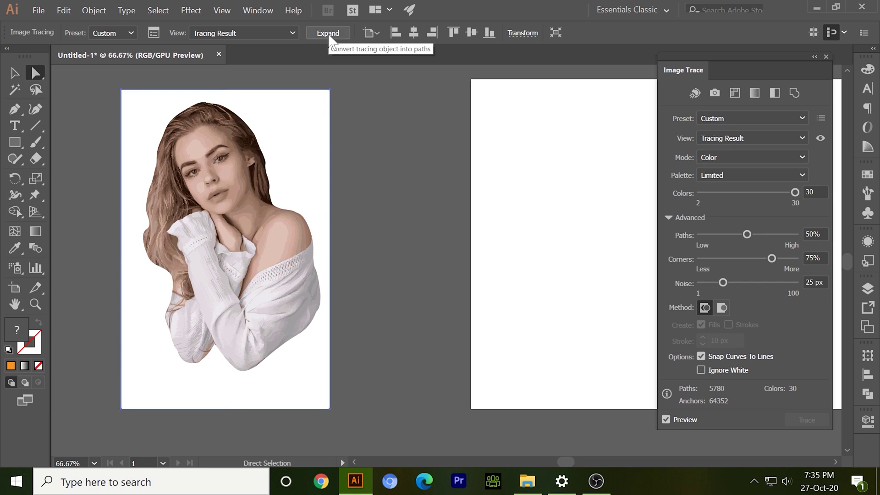
click(328, 34)
key(ctrl+z)
key(v)
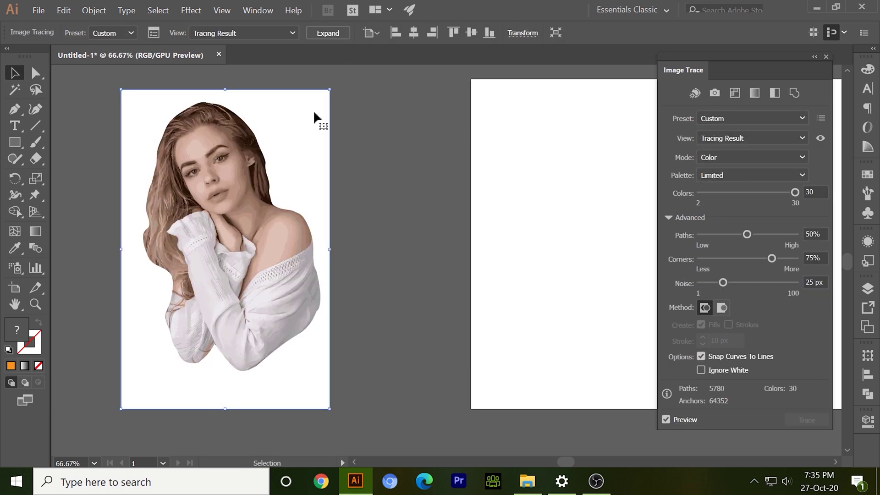
key(ctrl+shift+z)
key(ctrl+shift+a)
key(a)
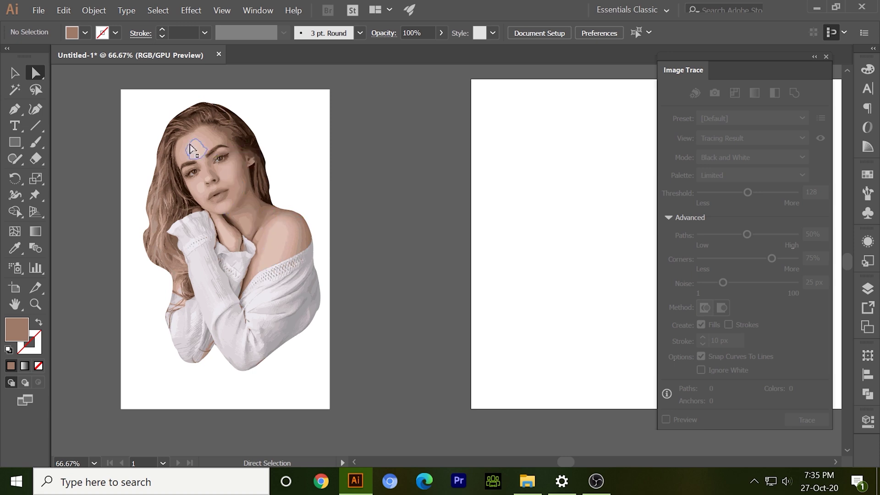
Step: Select the traced group and undo back to the original embedded photo
key(v)
click(304, 133)
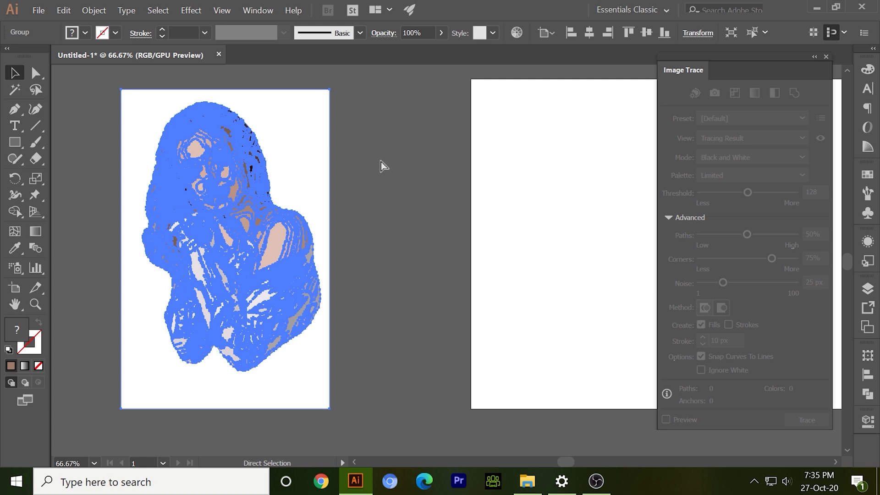
key(ctrl+z)
key(ctrl+z)
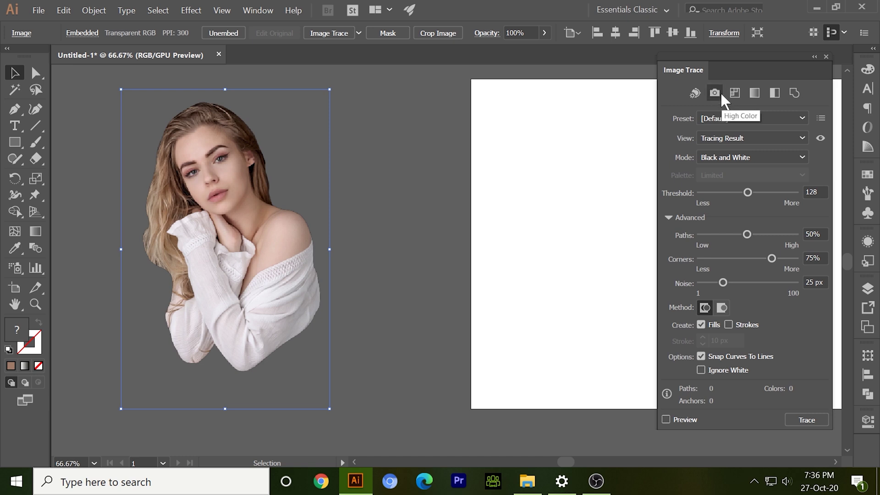
Step: Apply the High Color Image Trace preset to the portrait, accepting the large-image warning
click(736, 118)
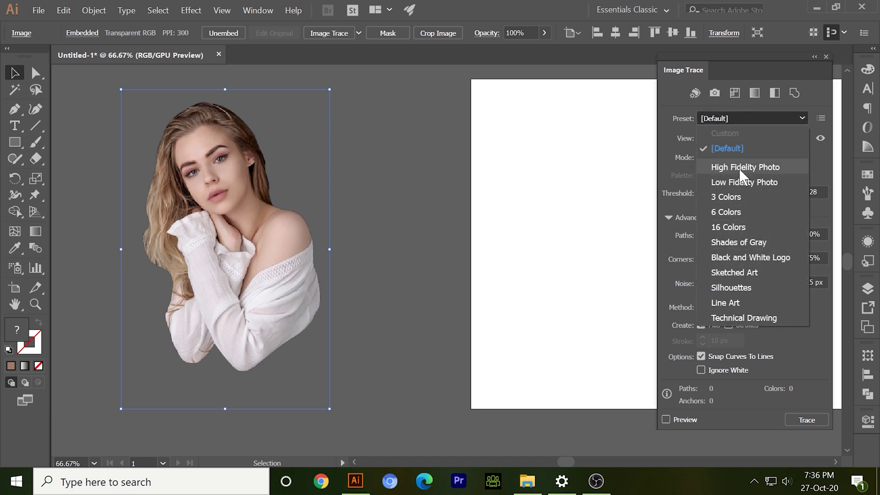
click(665, 89)
click(713, 91)
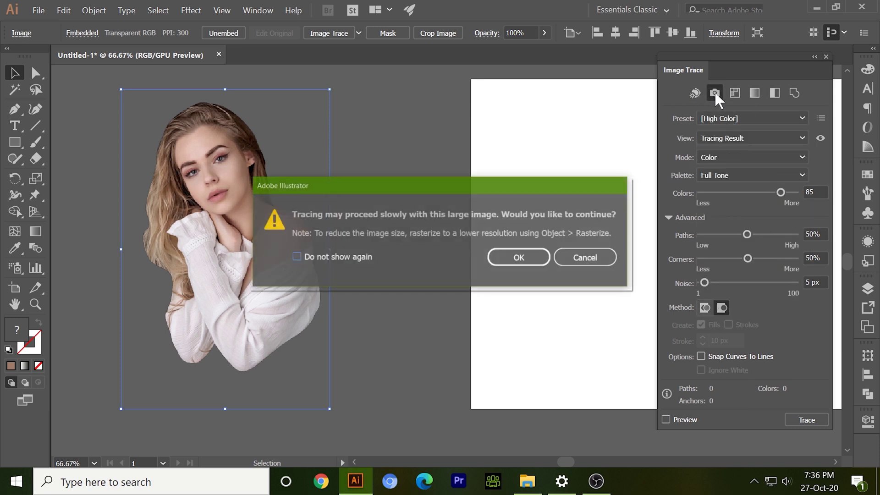
click(535, 254)
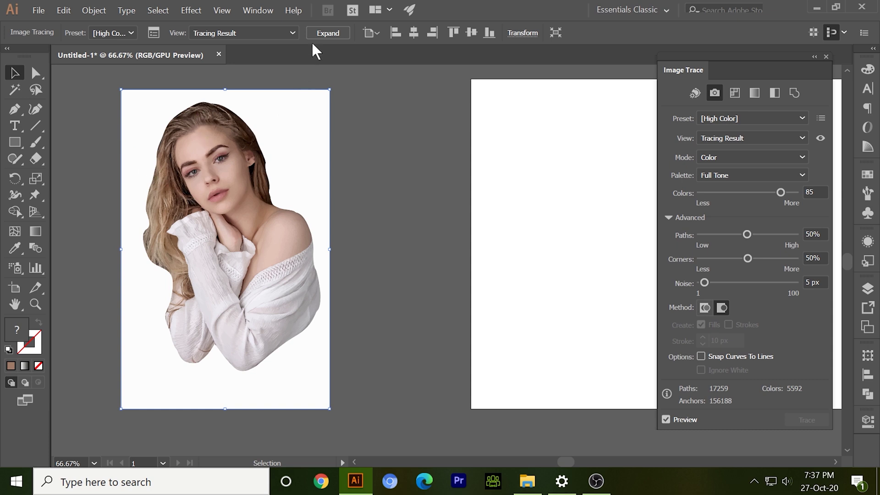
Step: Expand the High Color trace and delete its white background rectangle
click(326, 35)
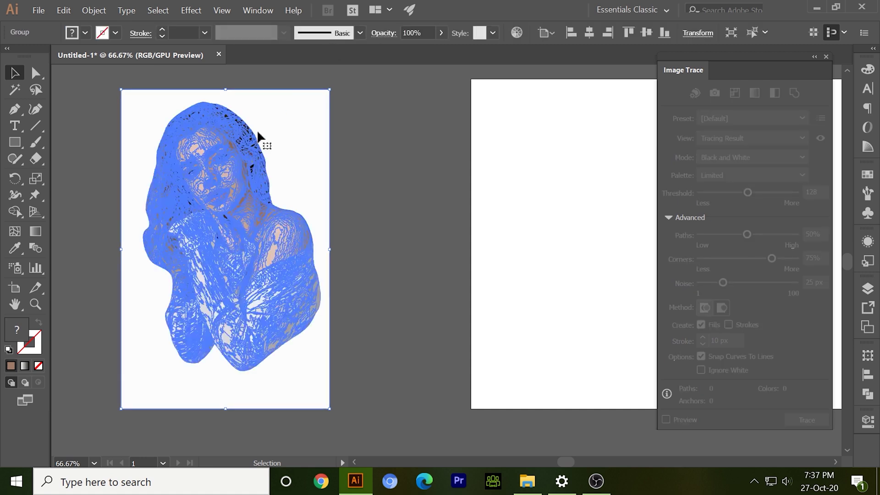
click(64, 128)
click(43, 74)
click(275, 113)
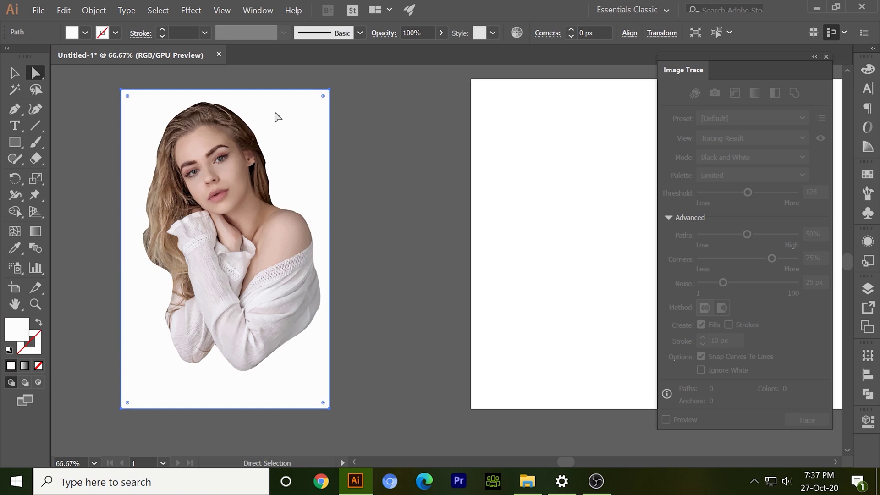
key(Delete)
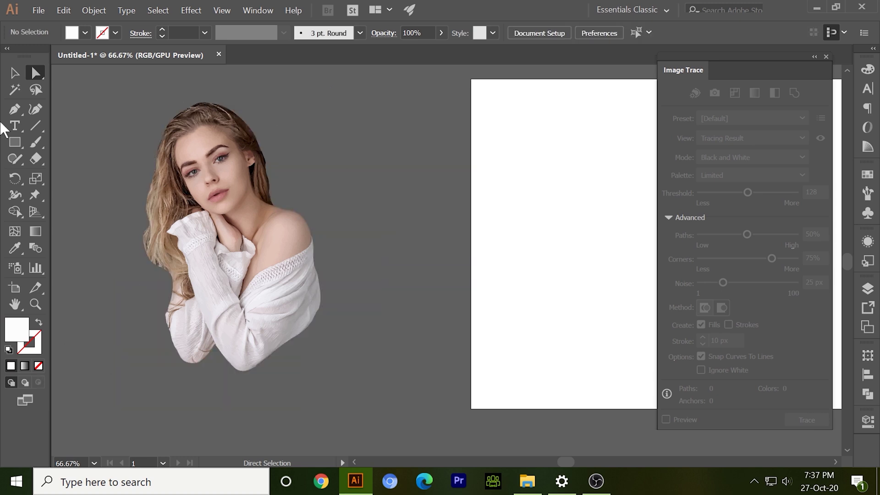
Step: Select the traced figure group and scale it up toward the upper right
click(14, 73)
key(ctrl+minus)
key(ctrl+a)
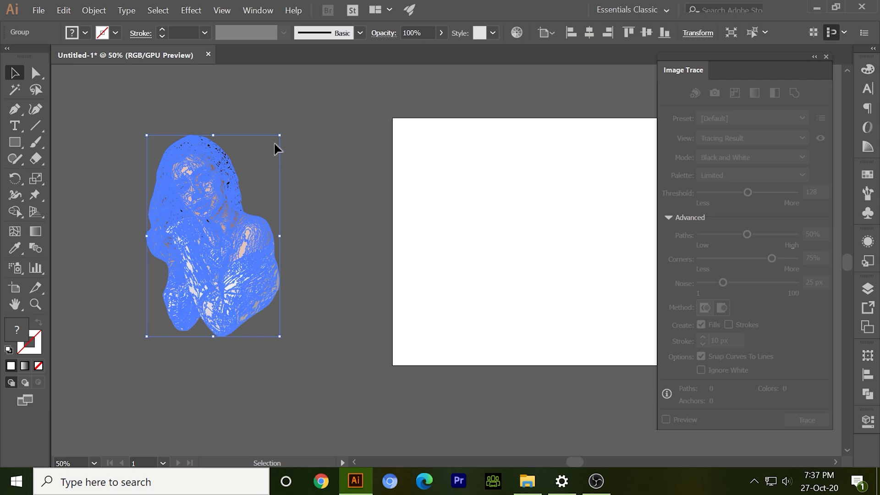
mouse_move(280, 136)
mouse_down()
mouse_move(416, 78)
mouse_move(488, 33)
mouse_up()
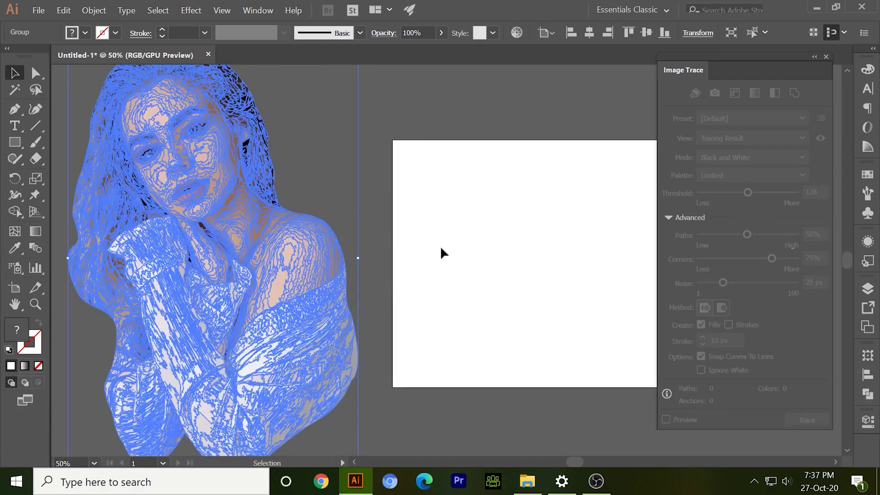
Step: Undo the enlargement and expansion to restore the live High Color trace with white background
click(359, 197)
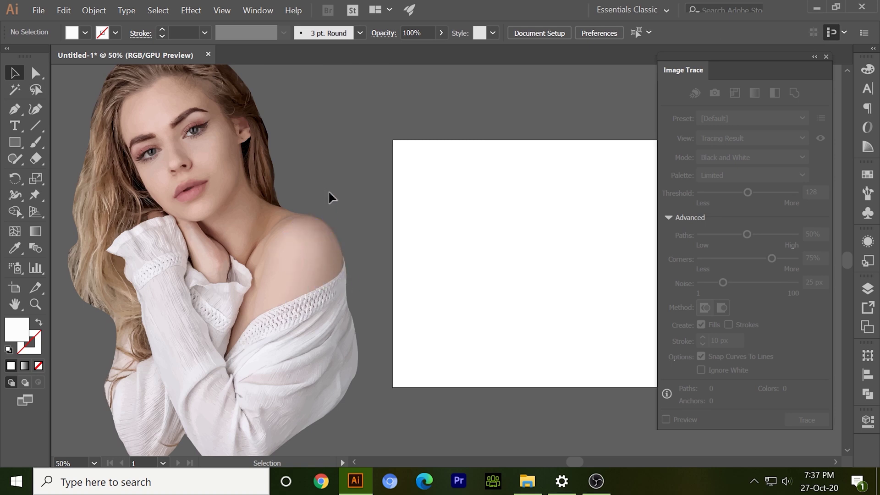
scroll(380, 227, down, 2)
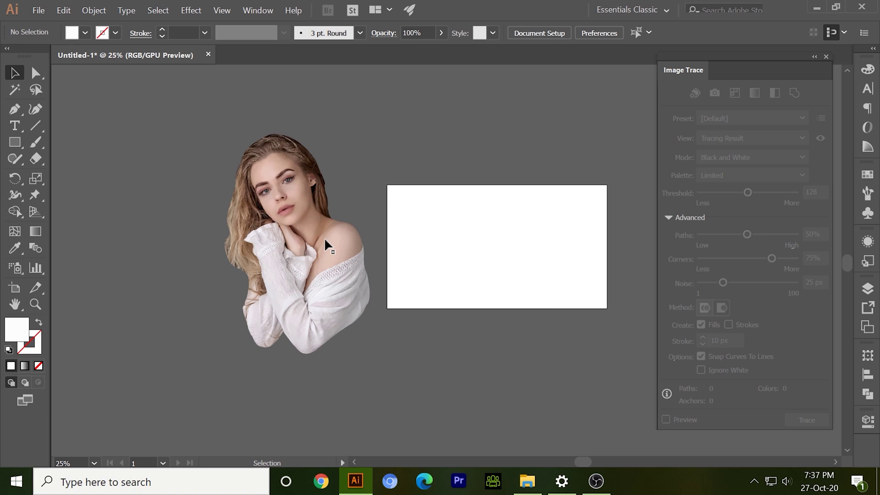
click(323, 237)
scroll(398, 241, up, 2)
click(364, 254)
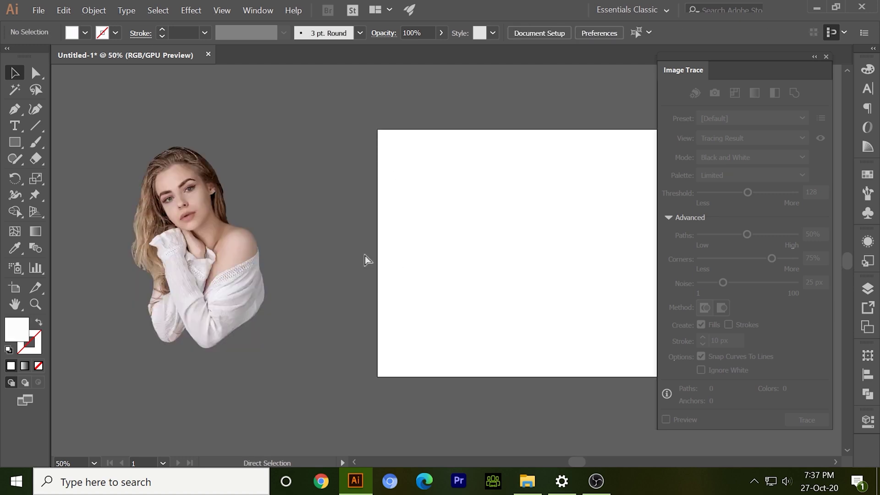
key(ctrl+z)
key(ctrl+z)
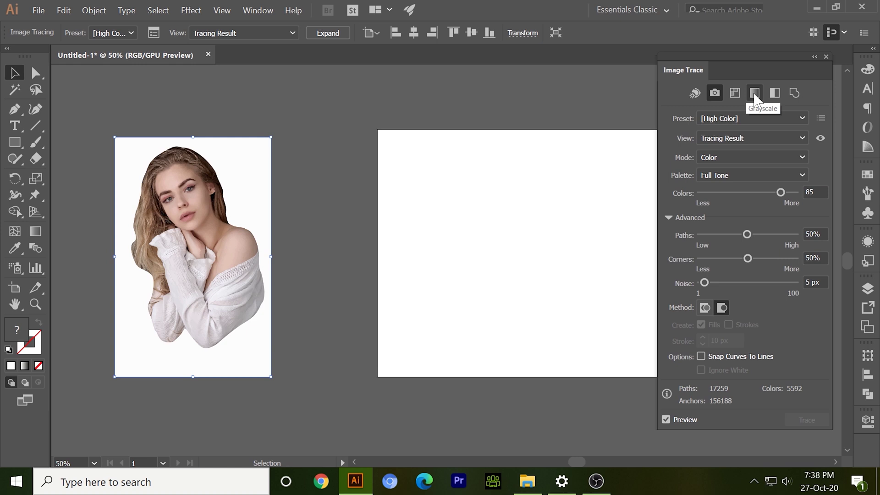
Step: Apply the Grayscale trace preset and raise the Grays slider from 50 to 78
click(766, 118)
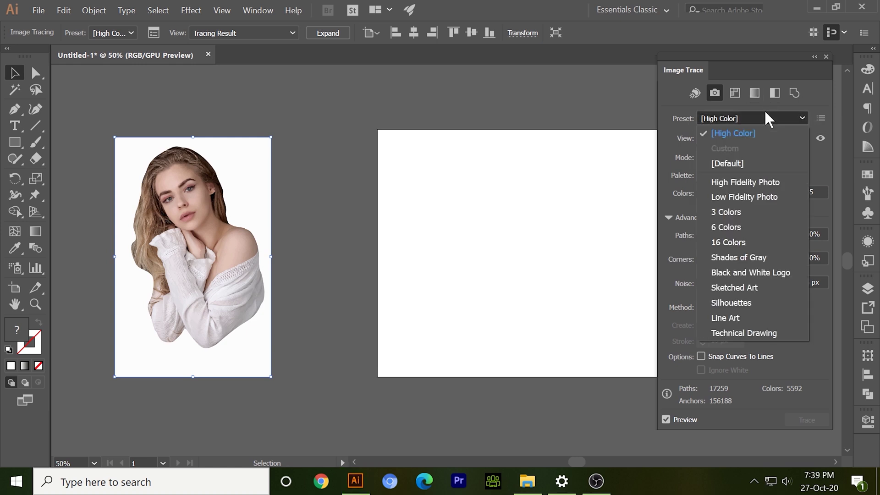
click(771, 156)
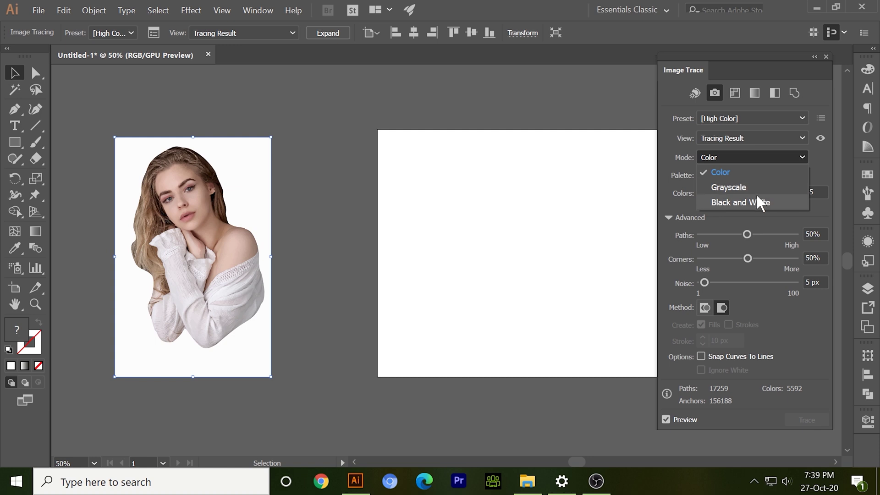
click(754, 94)
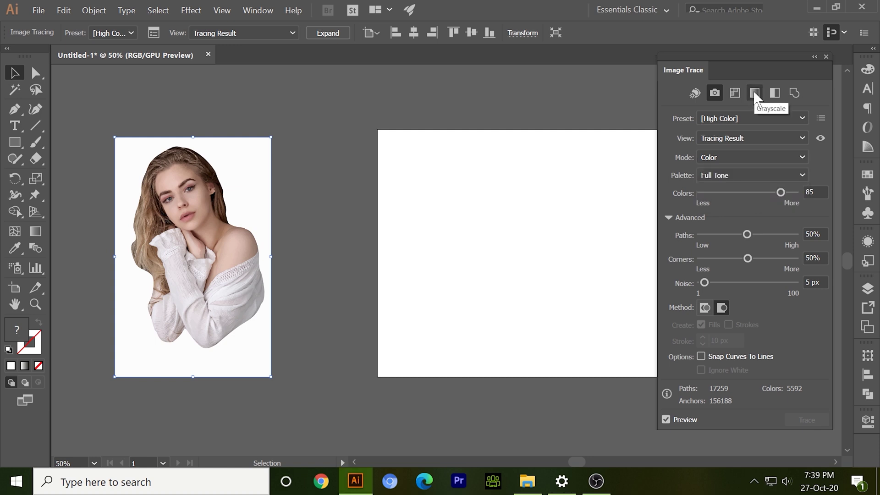
click(754, 93)
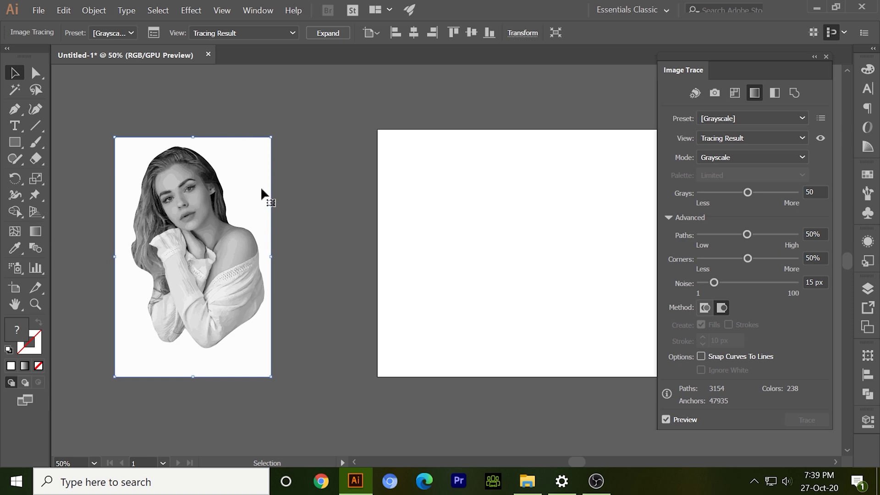
scroll(134, 174, up, 1)
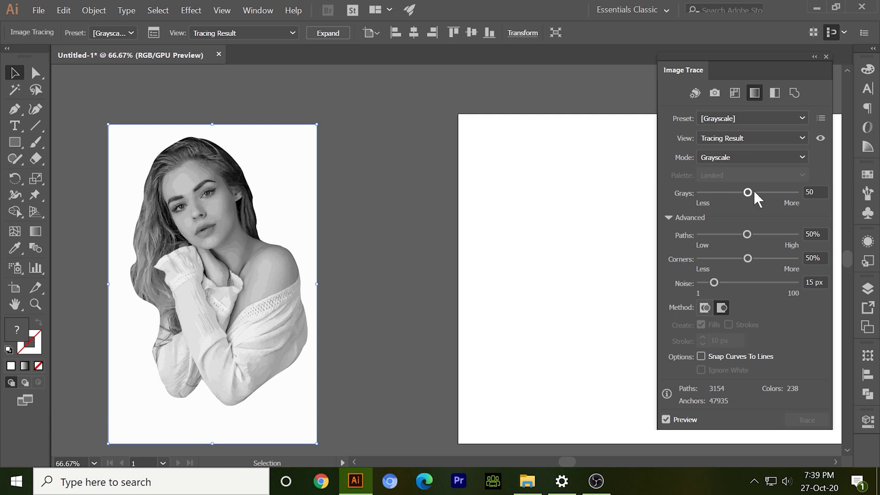
drag(746, 191, 773, 192)
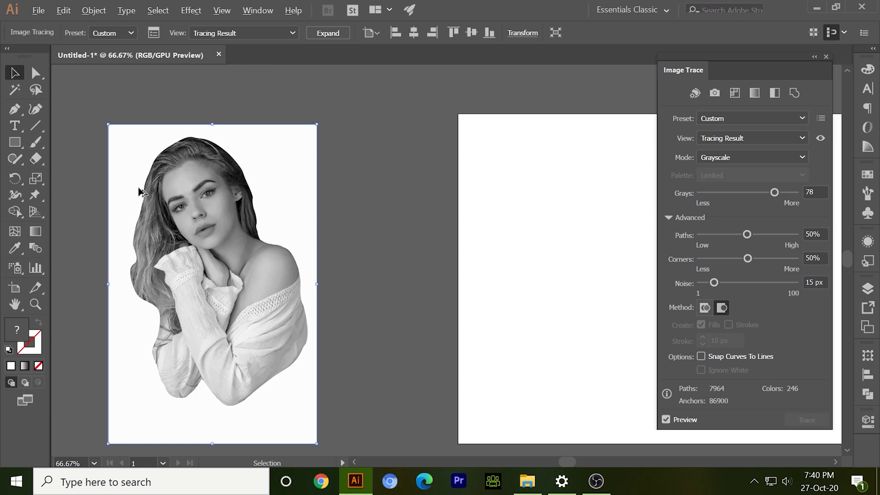
scroll(140, 188, up, 1)
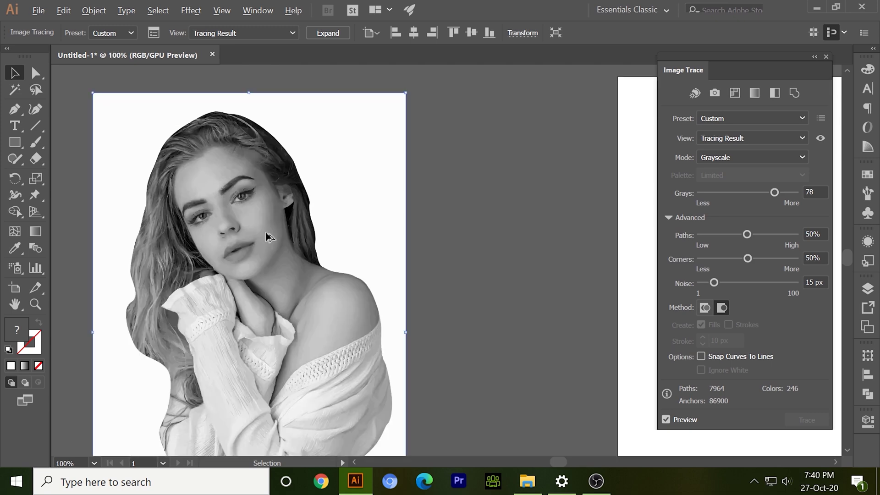
scroll(278, 235, down, 2)
scroll(278, 235, down, 1)
scroll(276, 235, up, 3)
scroll(275, 236, down, 4)
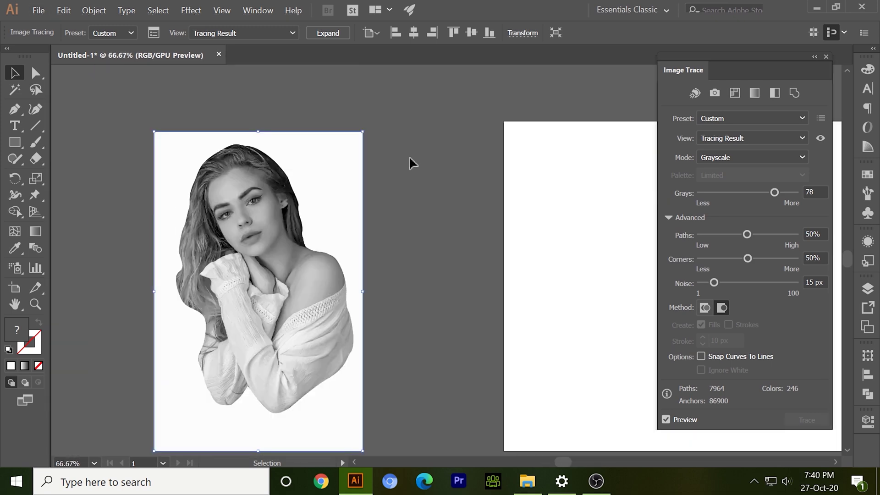
Step: Expand the portrait trace into paths and delete its white background using the Magic Wand
click(36, 72)
click(335, 34)
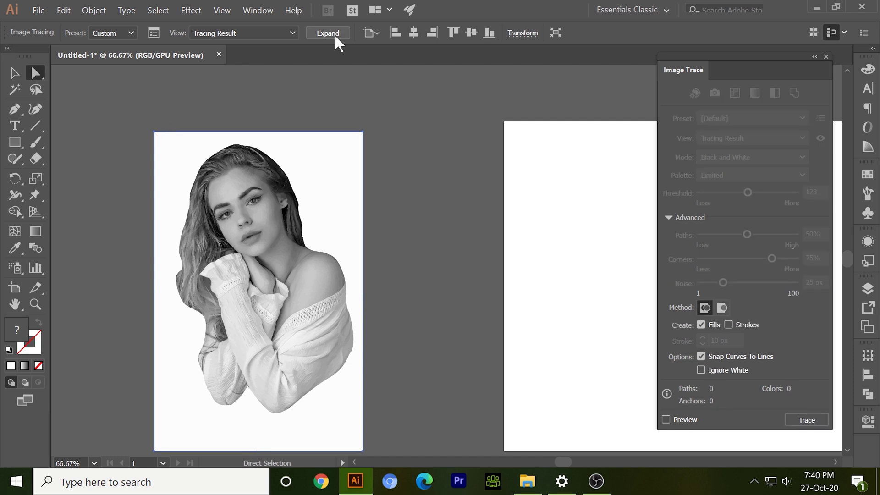
click(435, 226)
key(y)
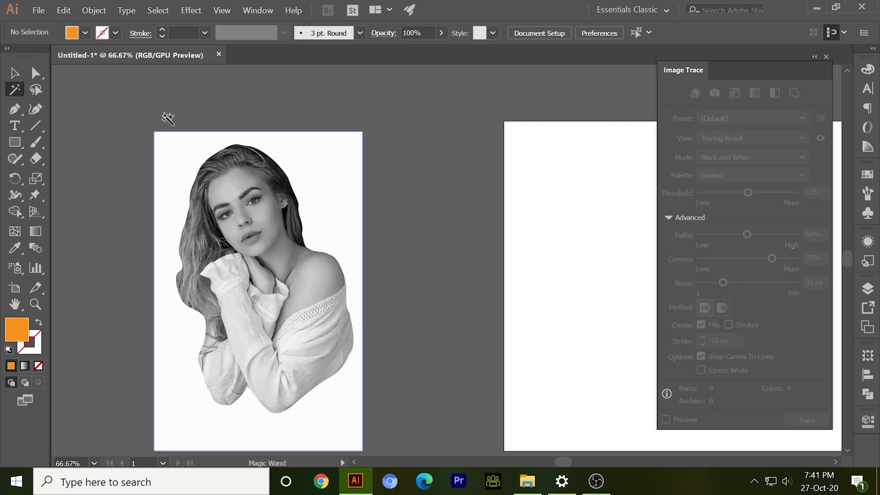
click(30, 70)
click(209, 153)
key(Delete)
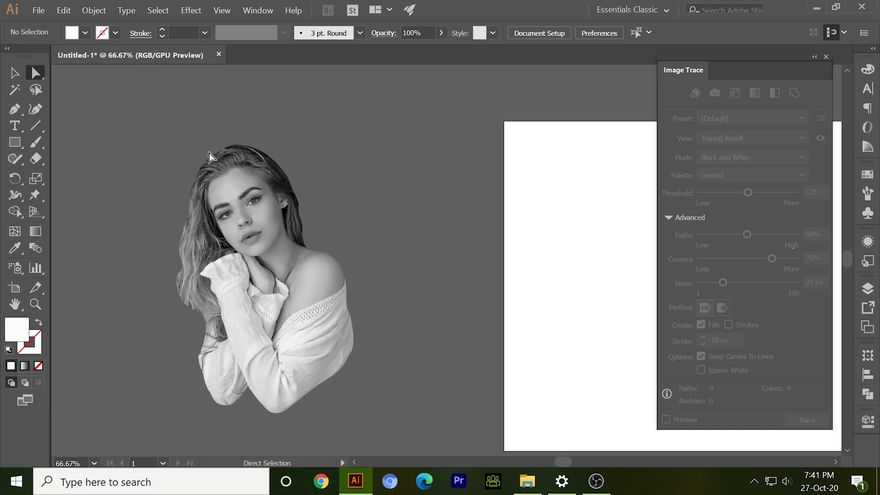
Step: Draw a light grey rectangle over the portrait area and send it behind the figure
key(m)
drag(148, 116, 397, 437)
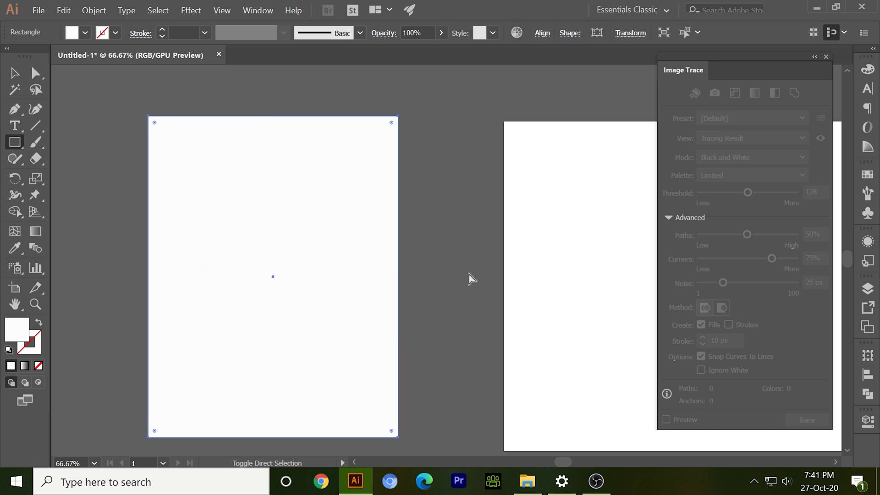
key(ctrl+shift+bracketleft)
click(86, 32)
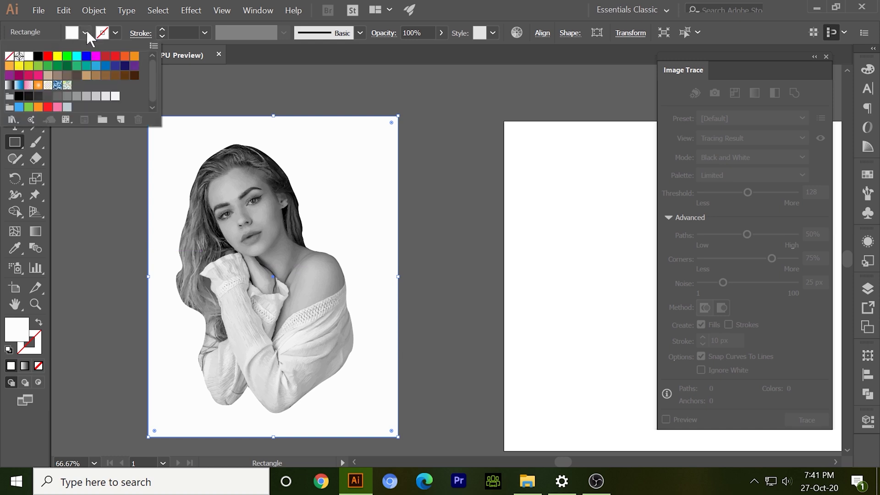
click(87, 96)
click(102, 96)
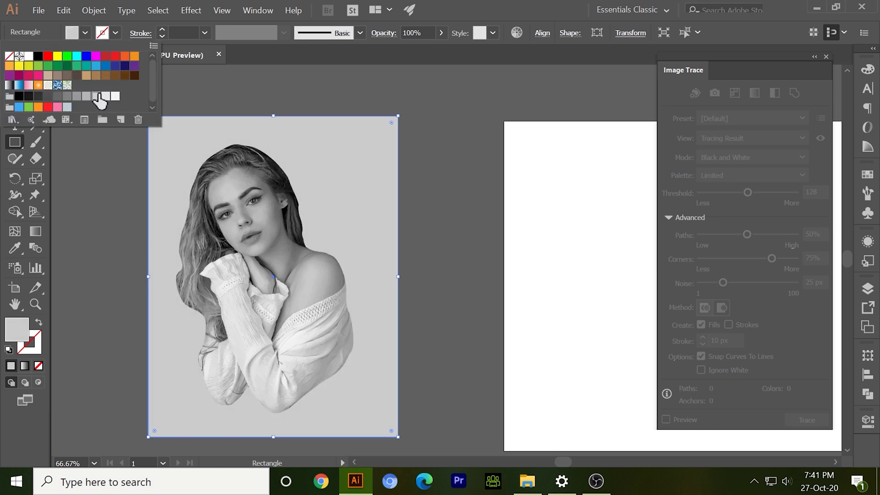
Step: Delete the grey background rectangle
key(v)
key(ctrl+shift+a)
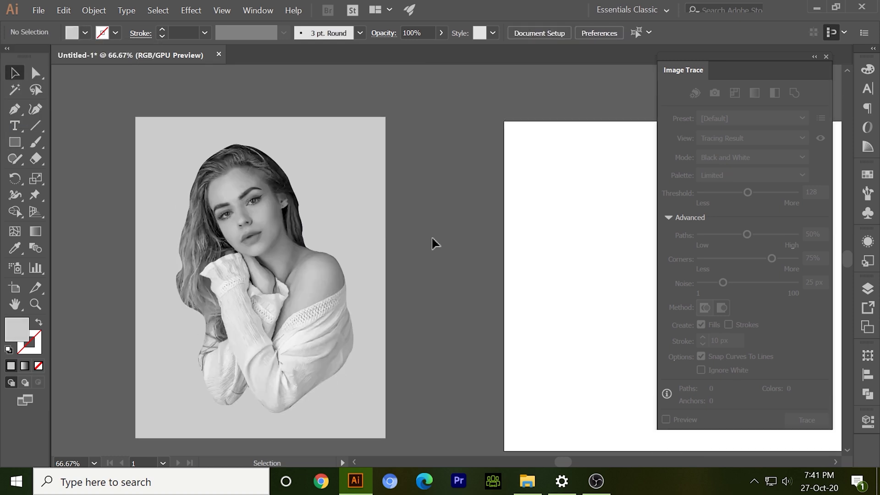
click(338, 181)
key(Delete)
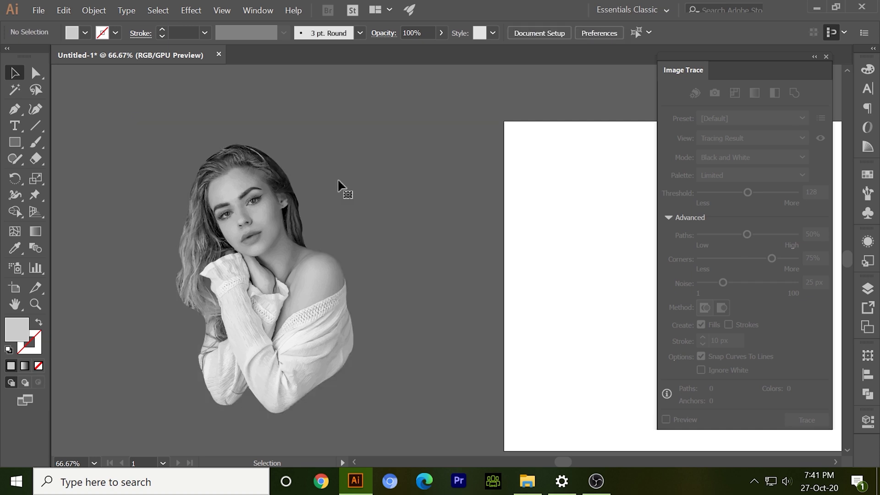
key(ctrl)
Step: Retrace the portrait with the Black and White preset, threshold 137, more paths and higher noise, then shift it left
key(ctrl+z)
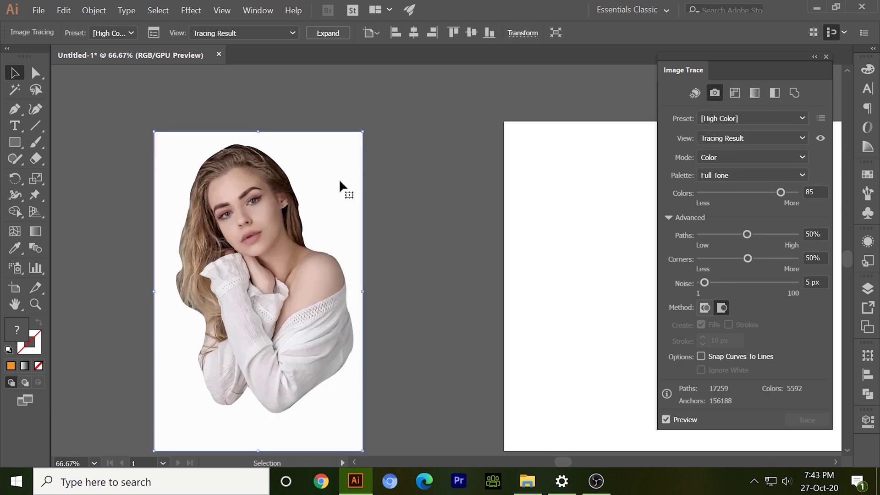
click(775, 93)
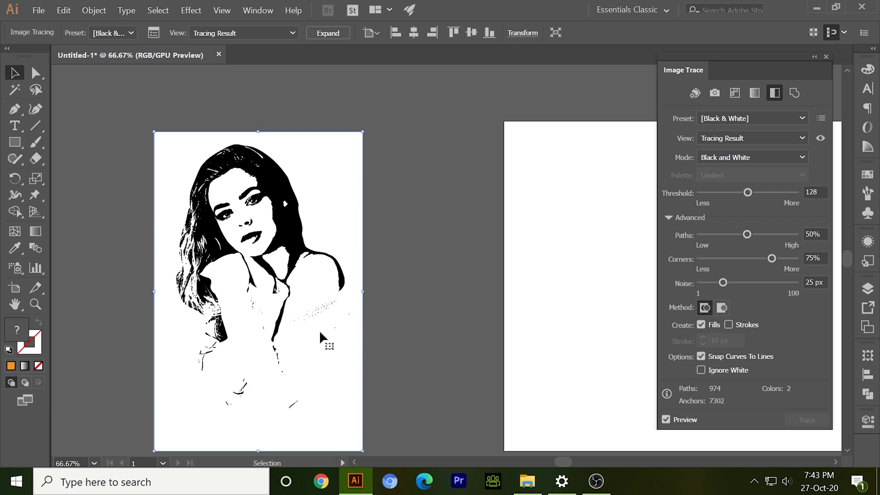
click(760, 192)
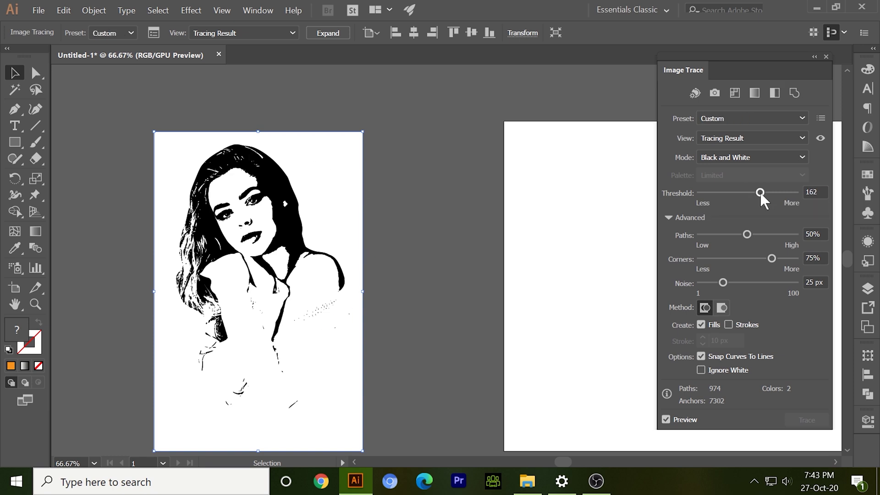
click(817, 190)
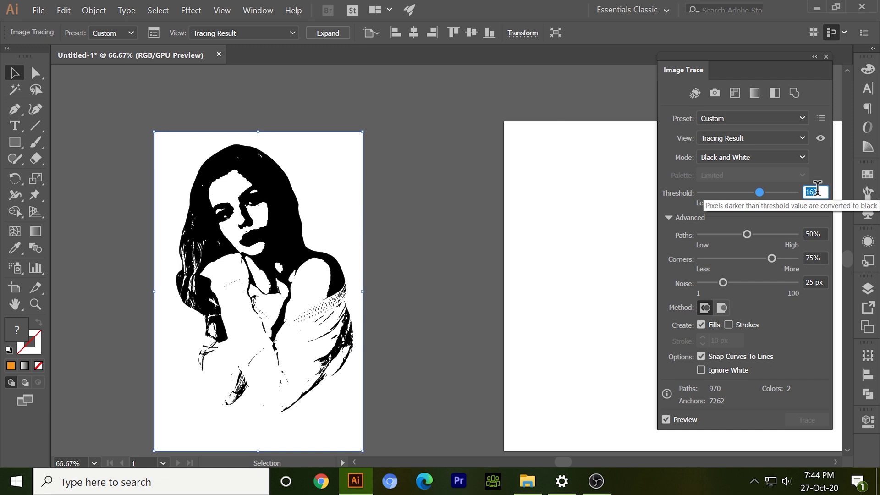
text(137)
key(Return)
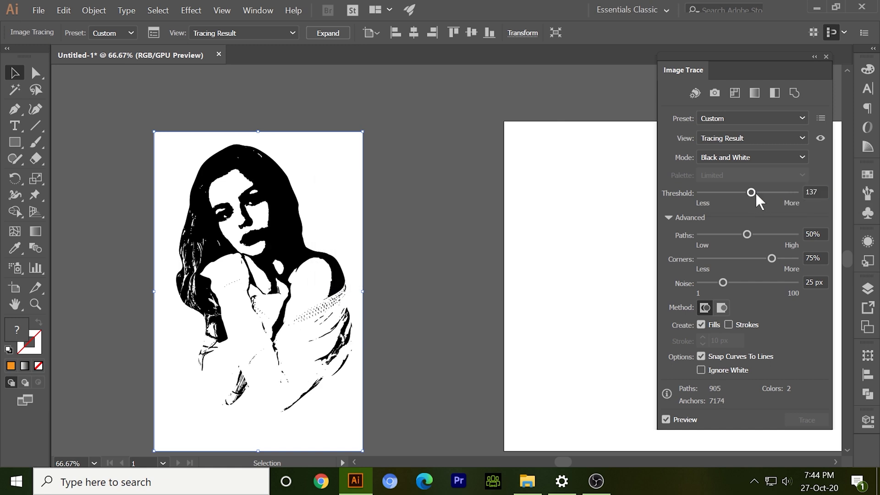
drag(747, 234, 766, 234)
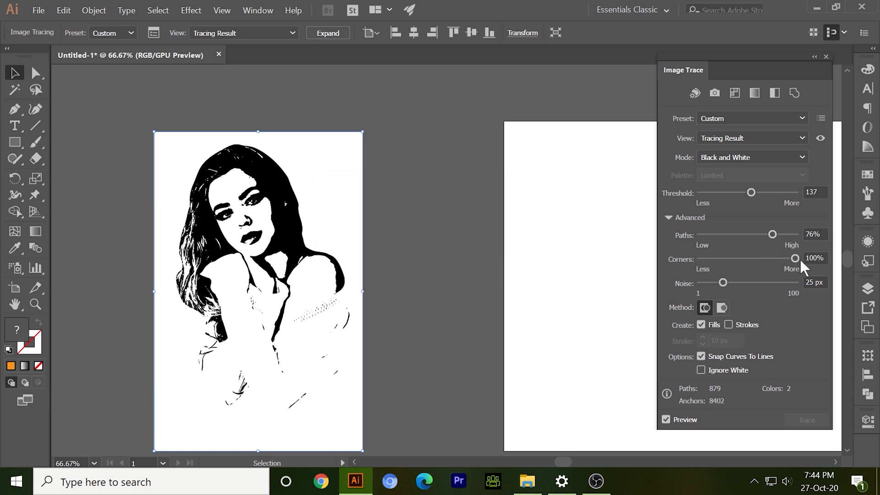
mouse_move(723, 282)
mouse_down()
mouse_move(788, 283)
mouse_move(771, 282)
mouse_up()
mouse_move(308, 177)
mouse_down()
mouse_move(312, 168)
mouse_move(235, 160)
mouse_up()
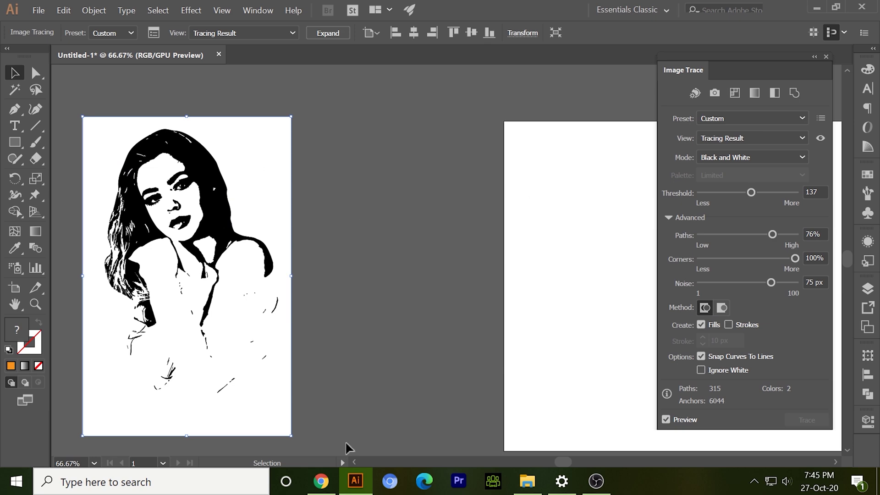
Step: Search Google for 'heart icon' and save the black heart image into the img folder
click(321, 482)
click(281, 359)
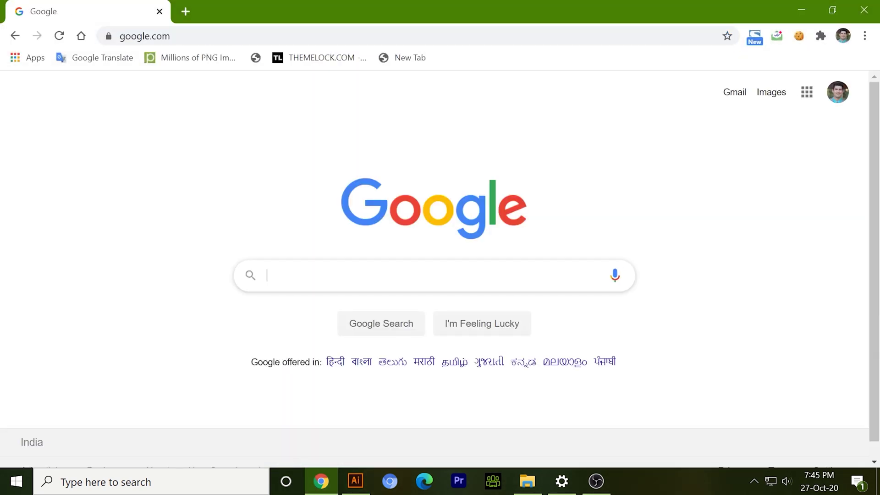
text(heart icon)
key(Return)
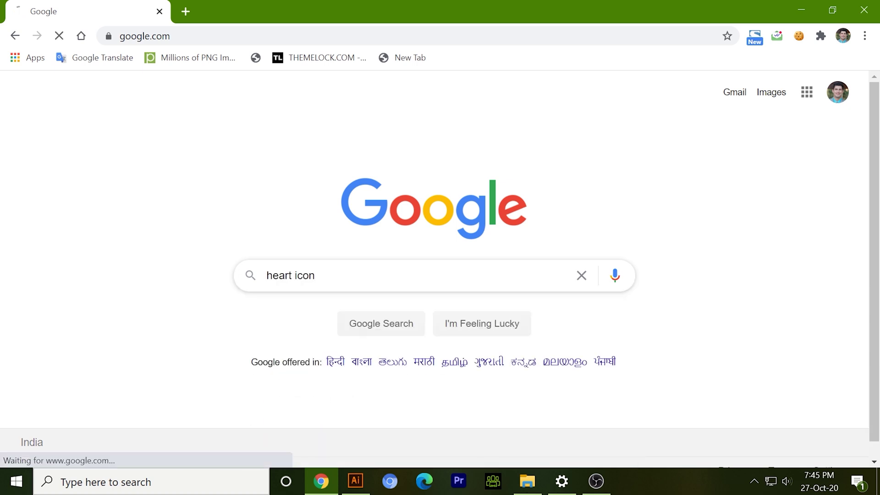
click(217, 179)
right_click(676, 198)
click(722, 322)
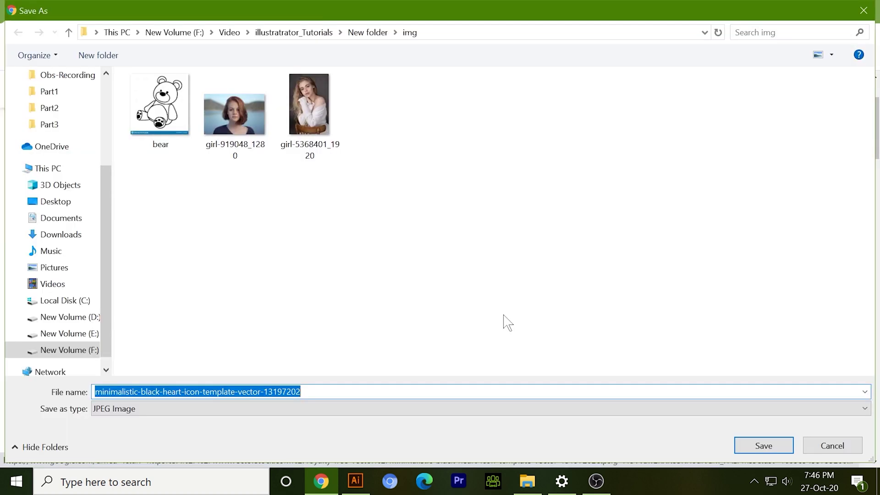
click(762, 444)
Step: Place the heart image on the artboard, shrink and reposition it, then trace and expand it into paths
drag(82, 449, 511, 404)
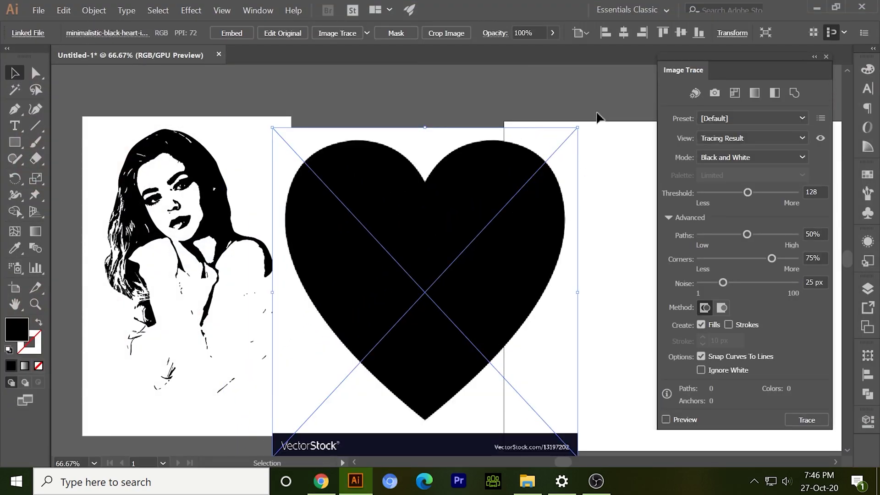
drag(576, 132, 505, 202)
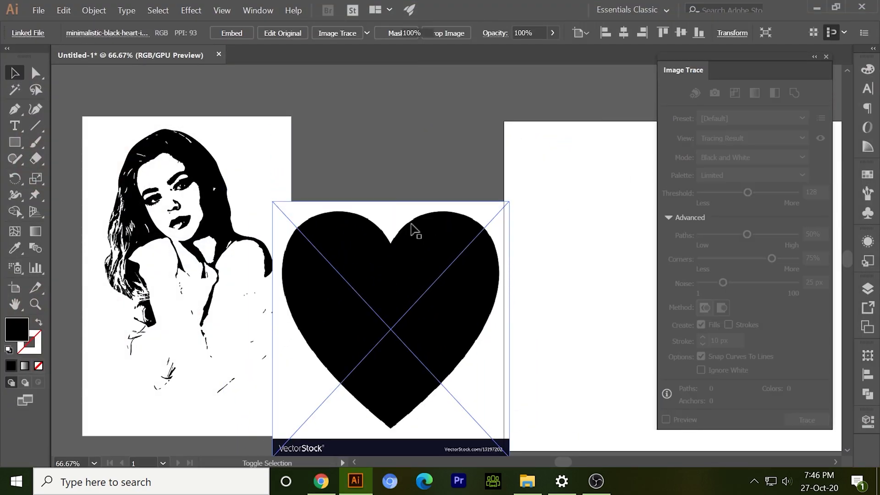
drag(355, 275, 421, 171)
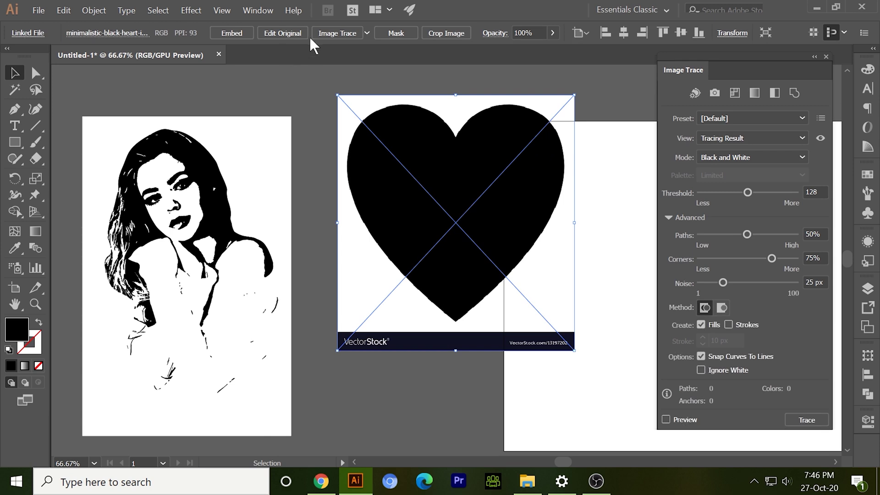
click(325, 34)
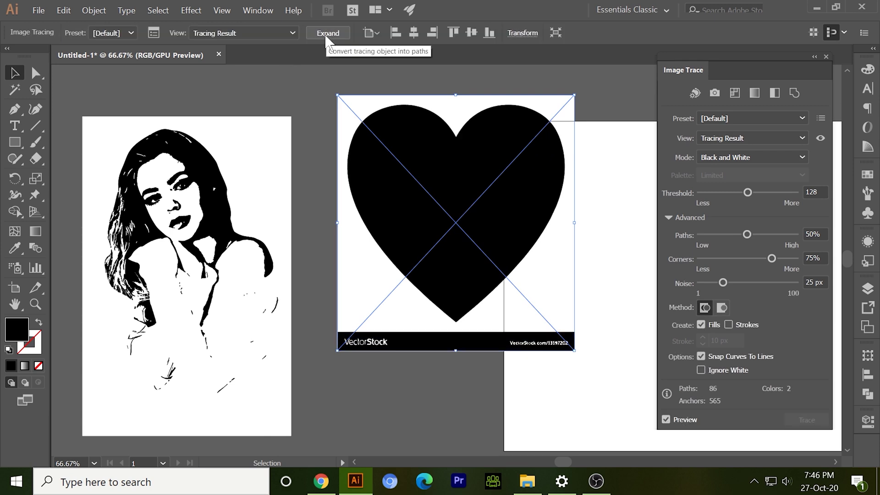
click(323, 35)
click(336, 76)
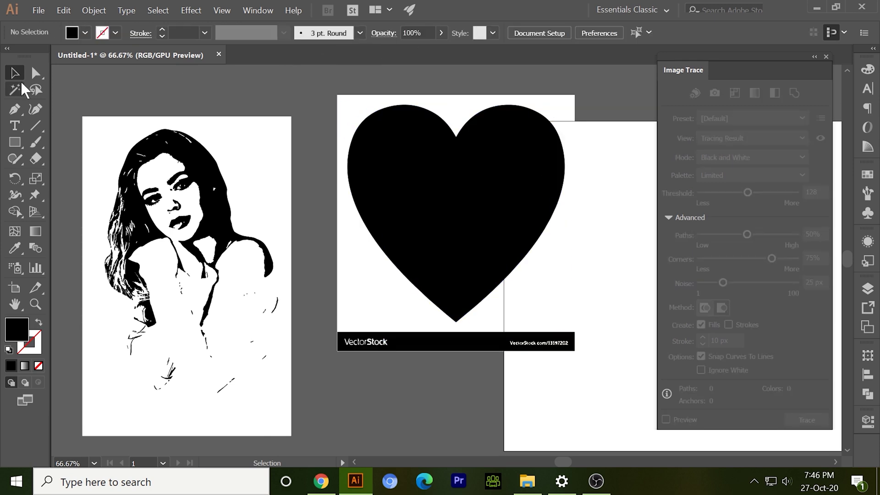
Step: Delete the heart trace's white areas and the VectorStock banner beneath it
click(15, 89)
click(457, 104)
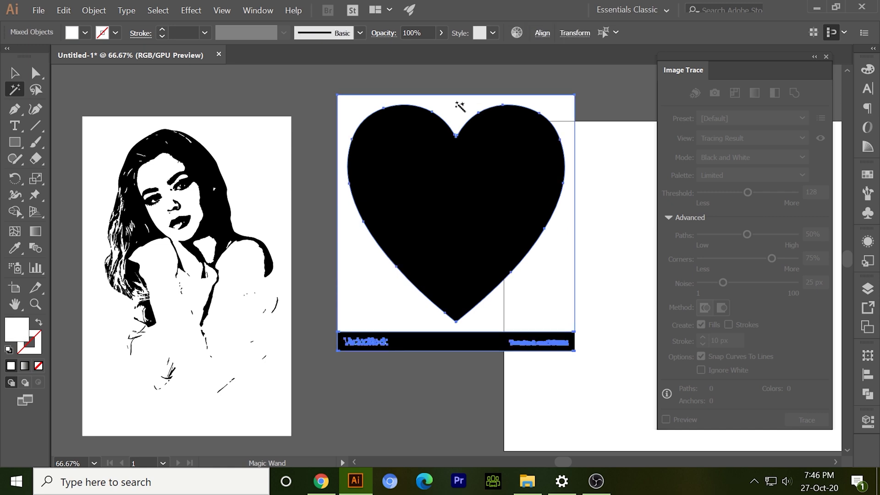
key(Delete)
click(36, 72)
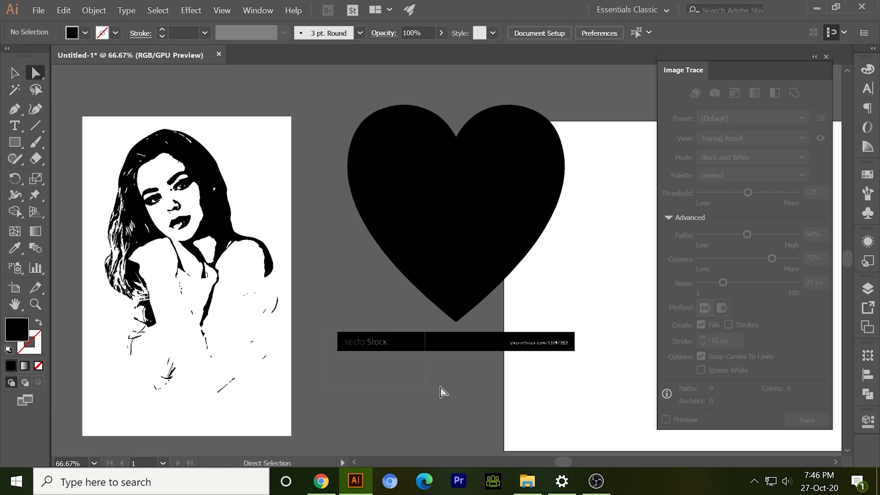
drag(441, 330, 607, 391)
key(Delete)
Step: Scale the black heart down and move it left, beside the portrait
key(v)
click(545, 137)
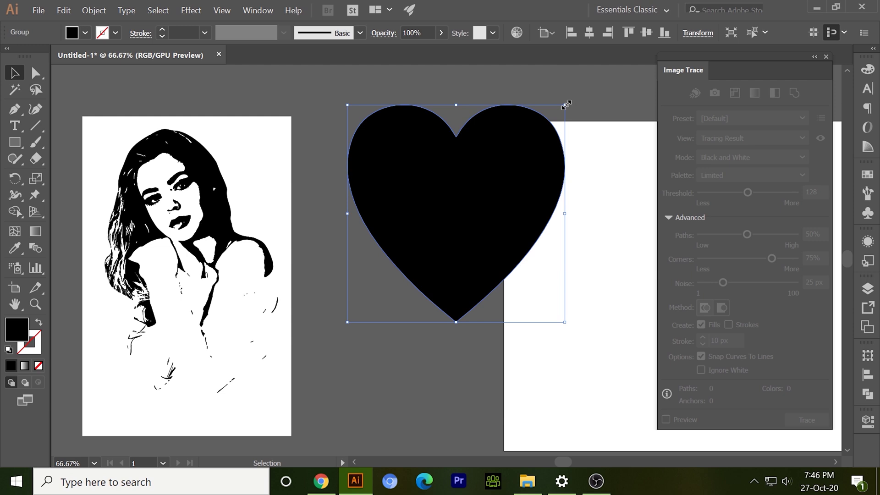
drag(566, 105, 502, 176)
drag(467, 230, 377, 241)
click(474, 244)
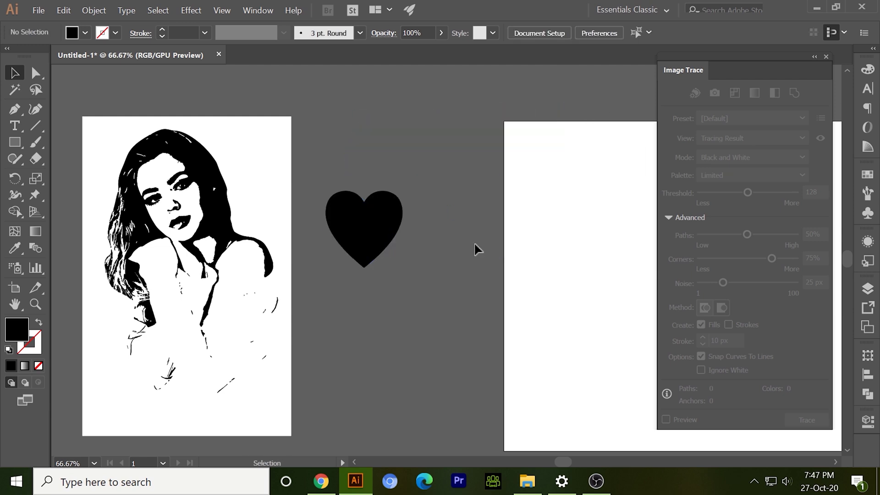